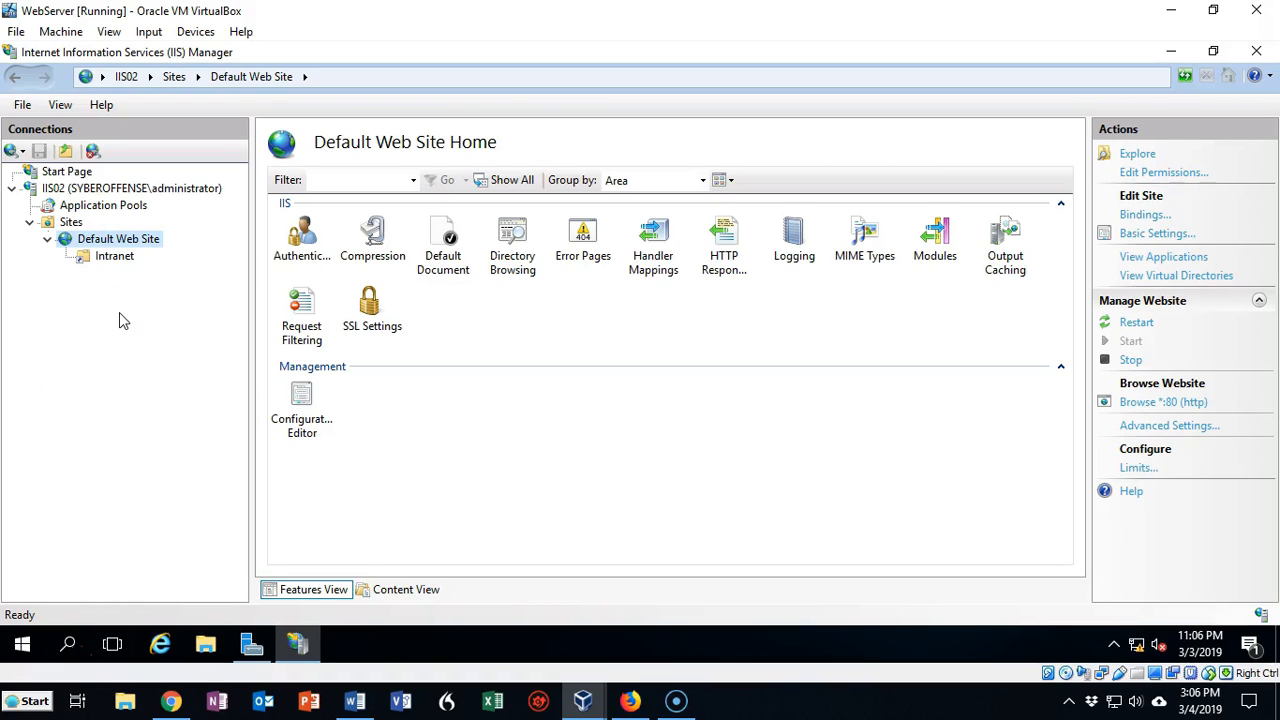
- Start adding a new website under the server's Sites and name it orders
click(72, 222)
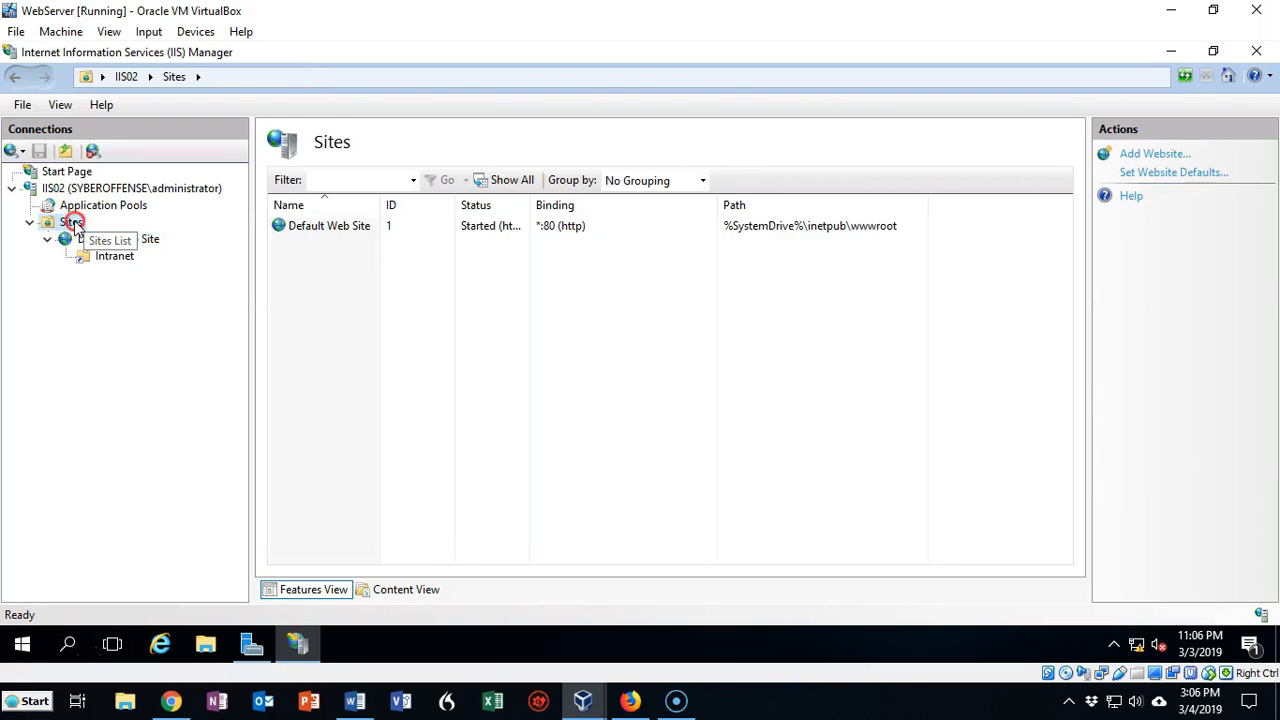
right_click(74, 222)
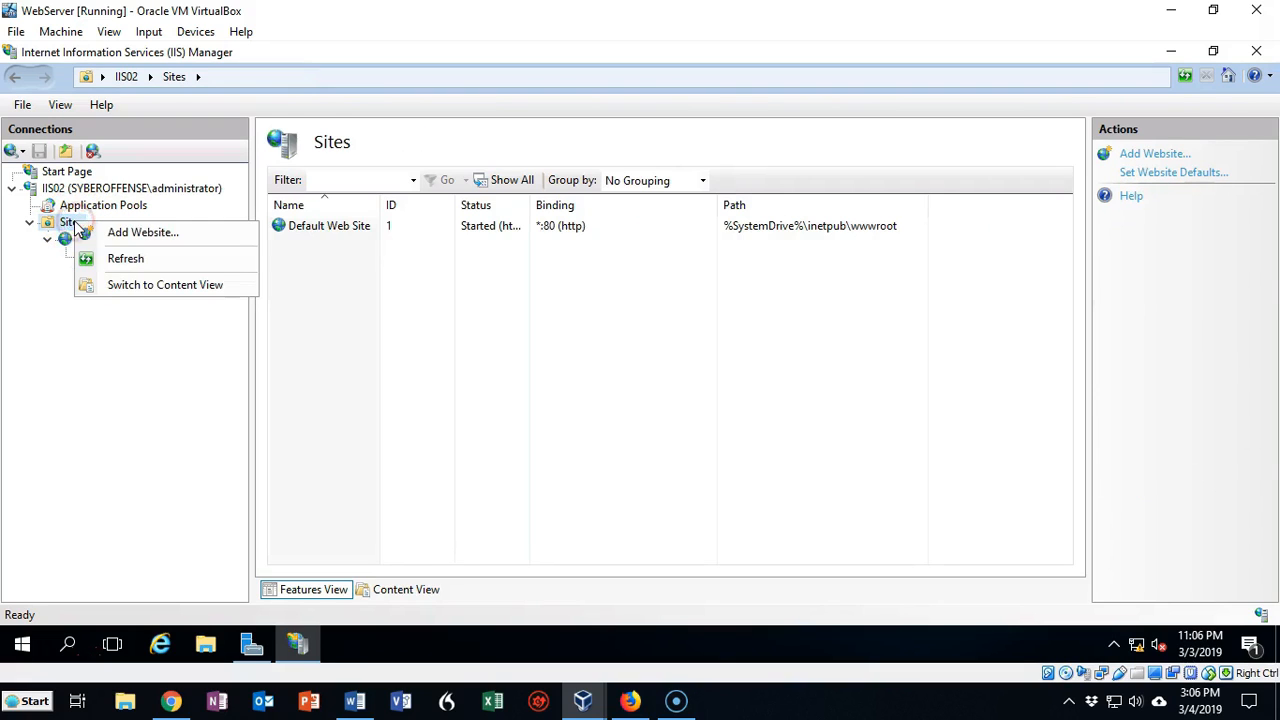
click(133, 232)
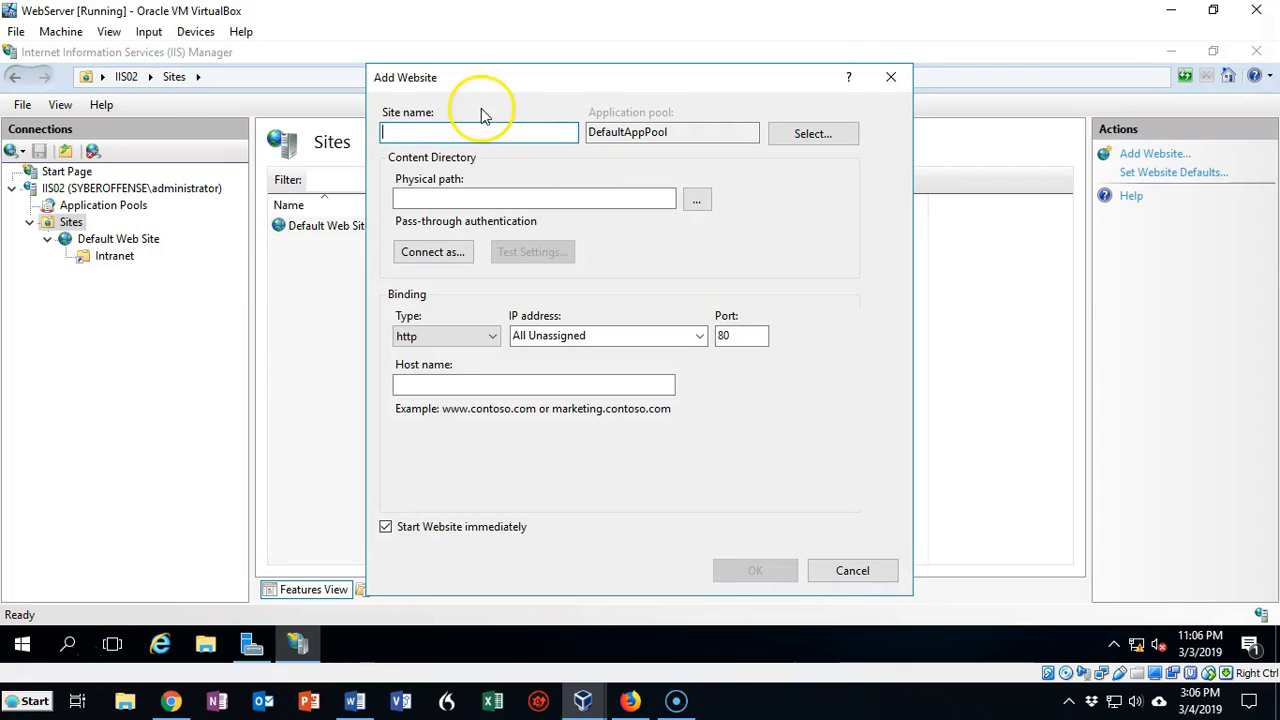
text(orders)
- Create a folder named orders on Local Disk (C:) and set it as the new website's physical path
click(700, 201)
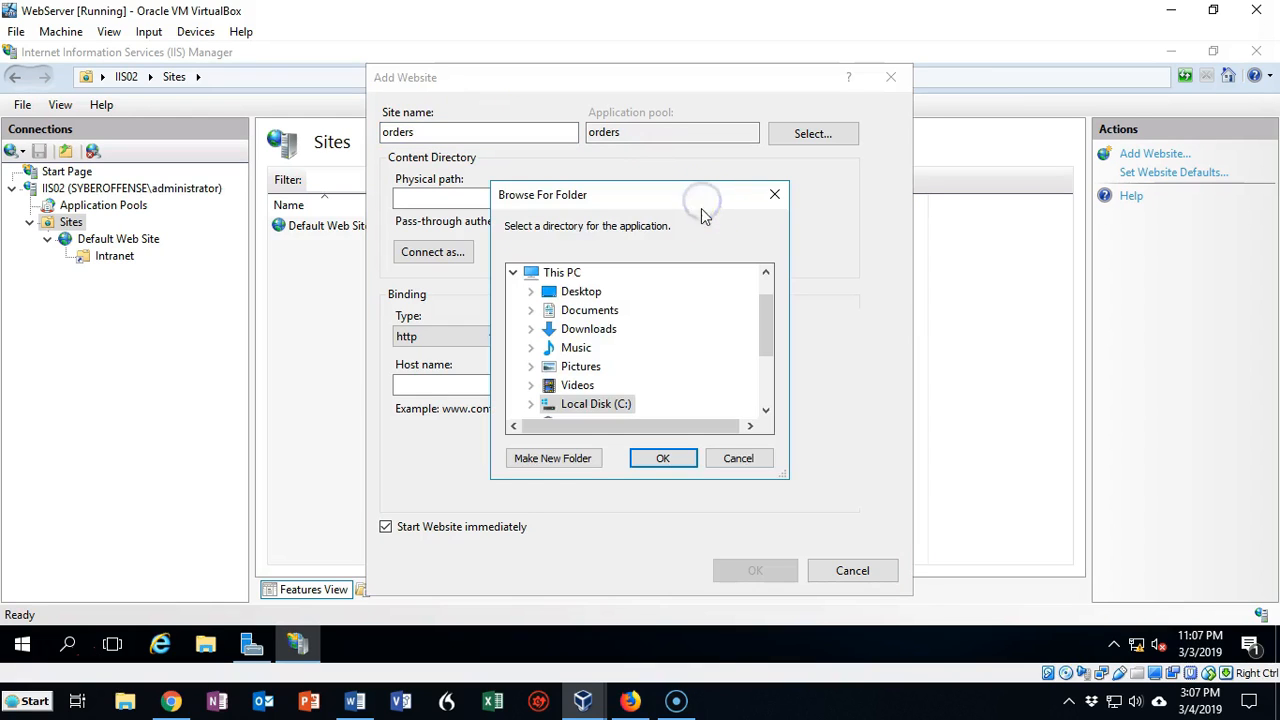
double_click(598, 405)
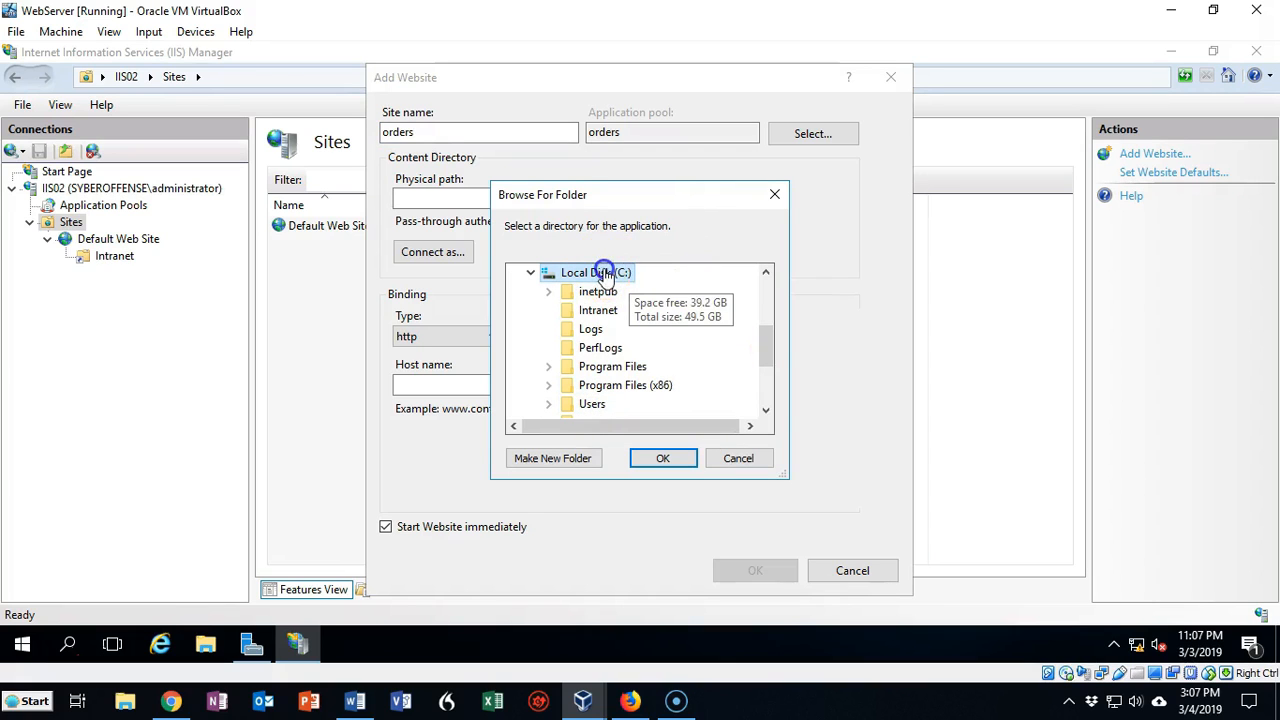
right_click(666, 282)
mouse_move(720, 536)
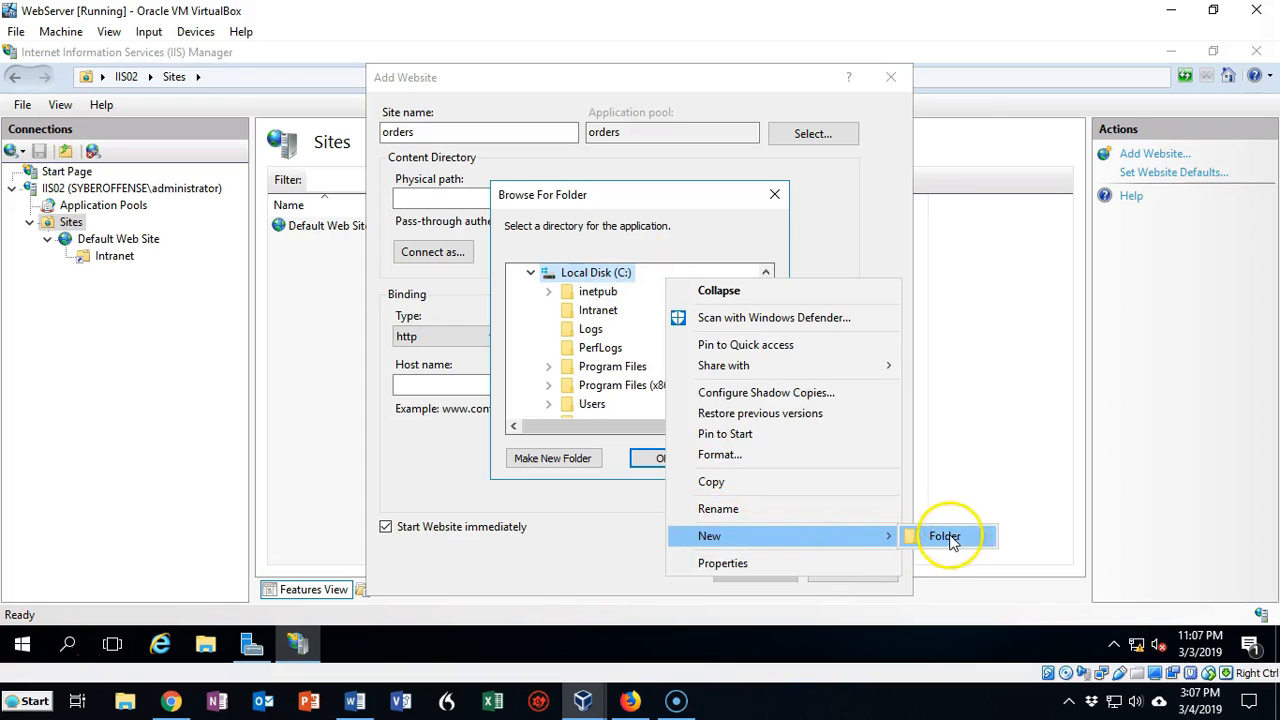
click(950, 540)
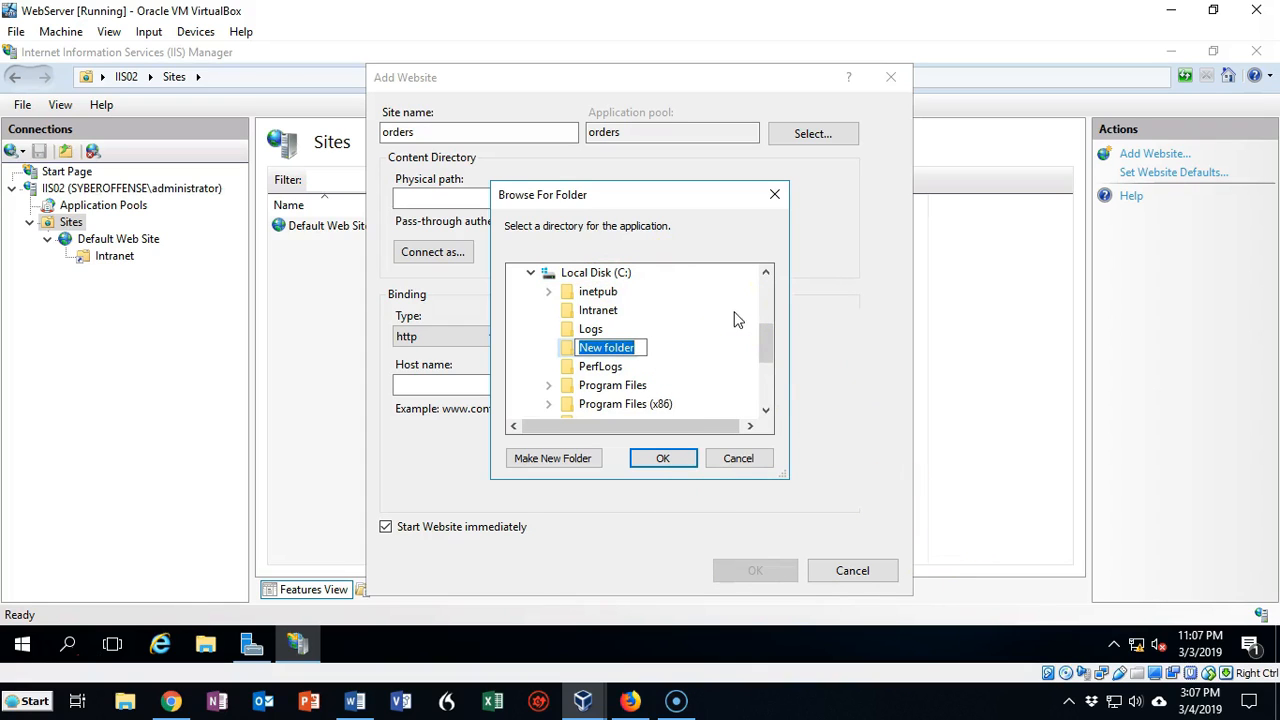
text(orders)
click(663, 460)
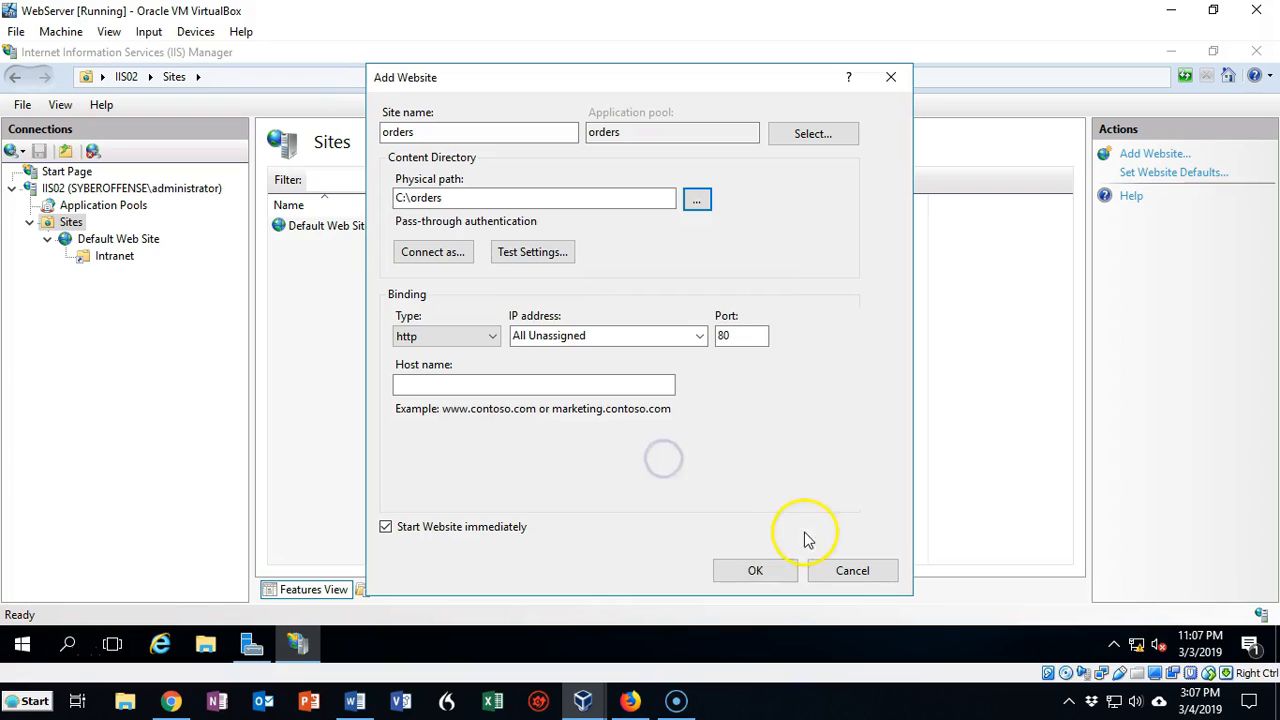
- In File Explorer, create a text document named orders.txt in C:\orders and check the file name extensions display setting
click(206, 647)
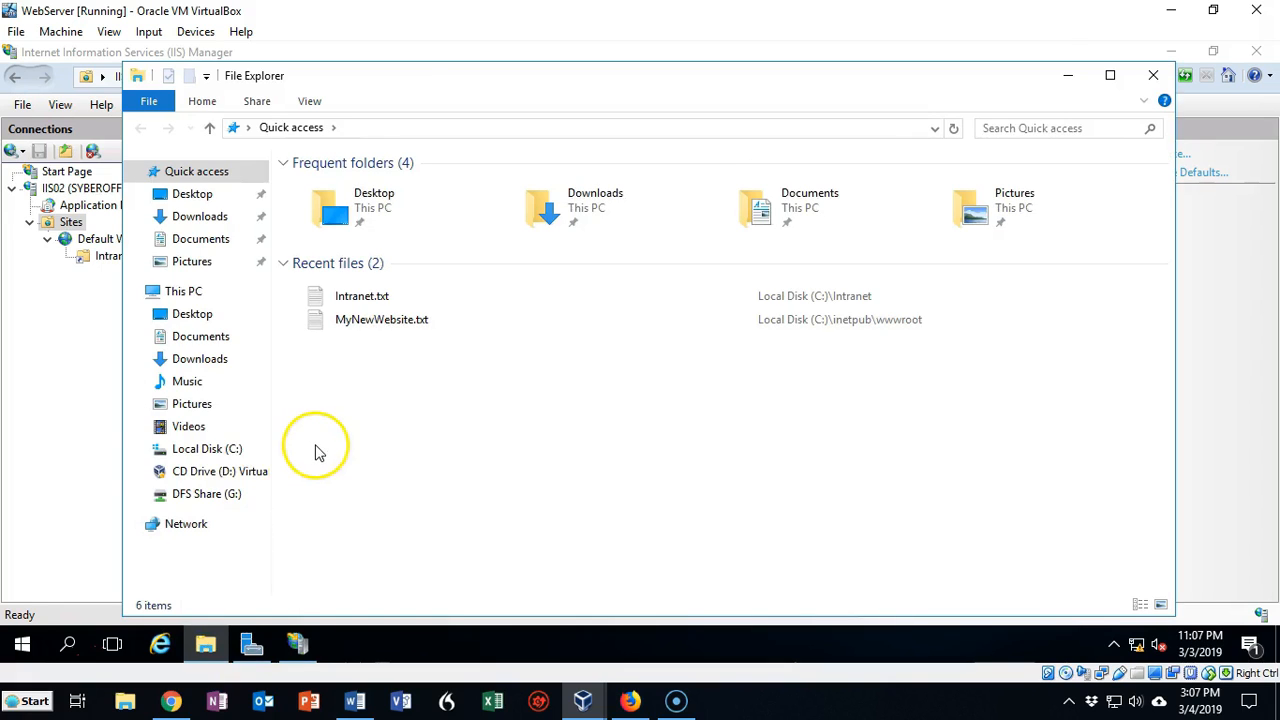
click(204, 451)
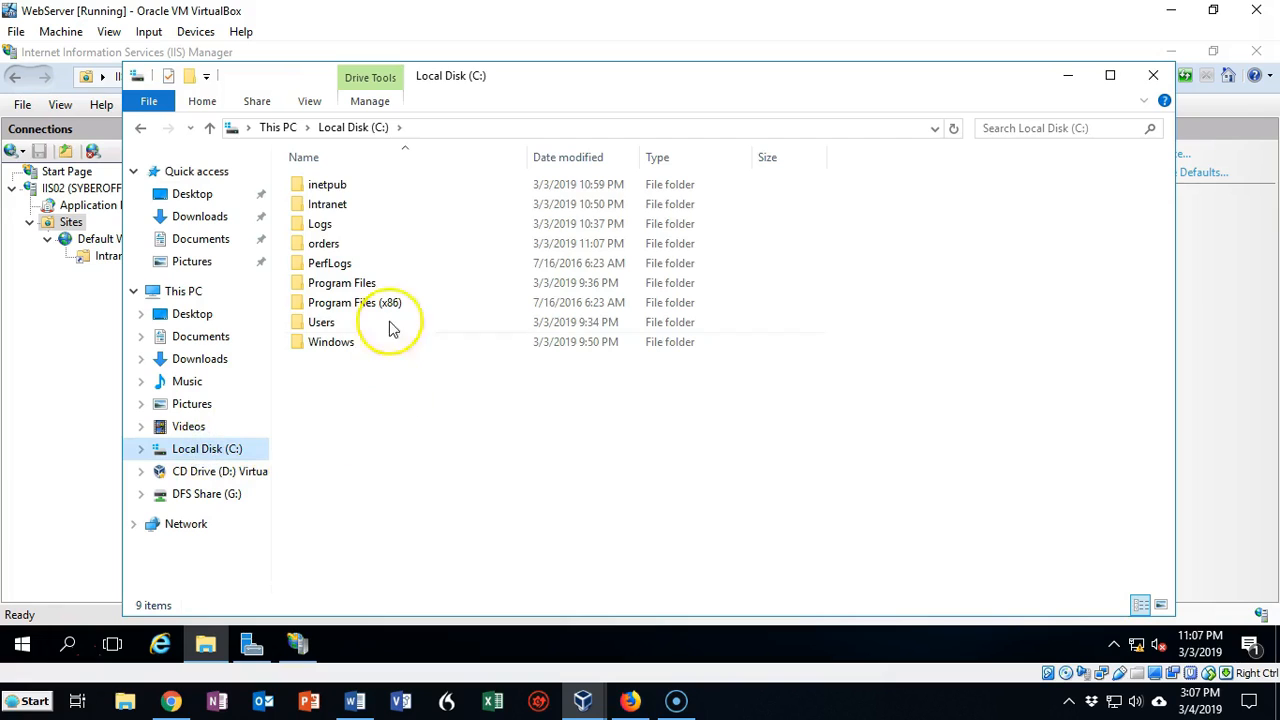
double_click(330, 244)
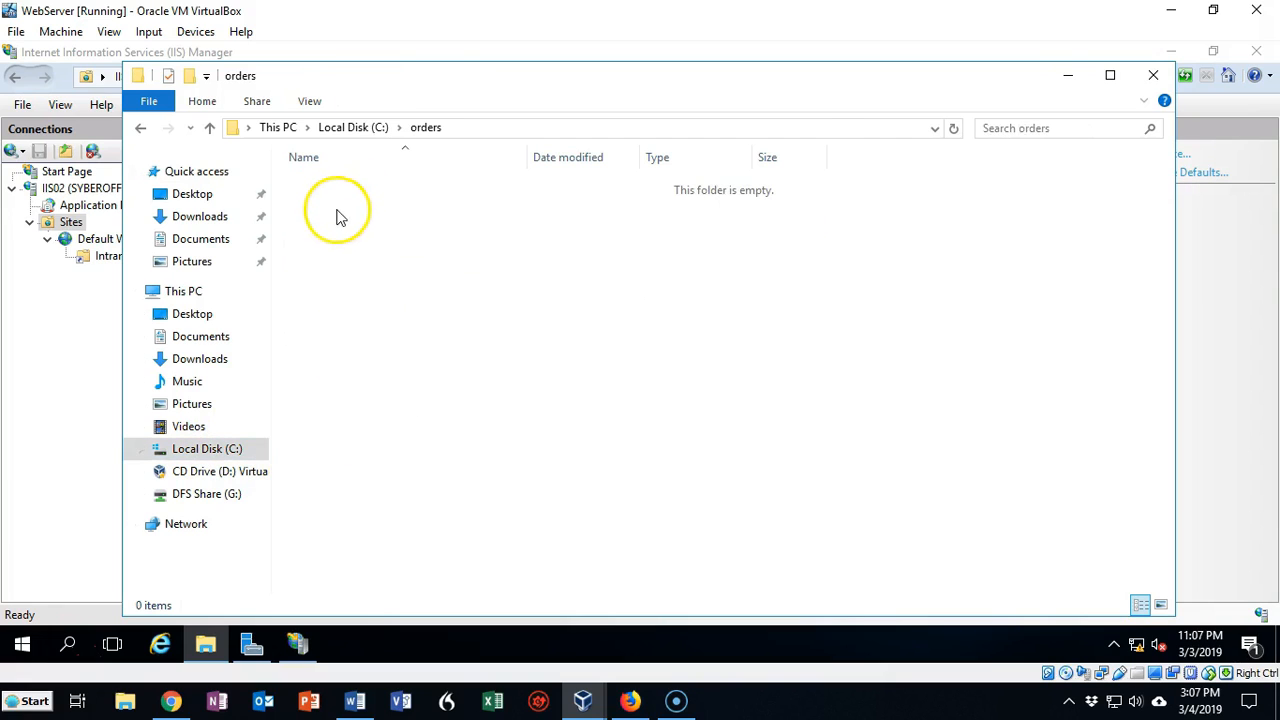
right_click(336, 214)
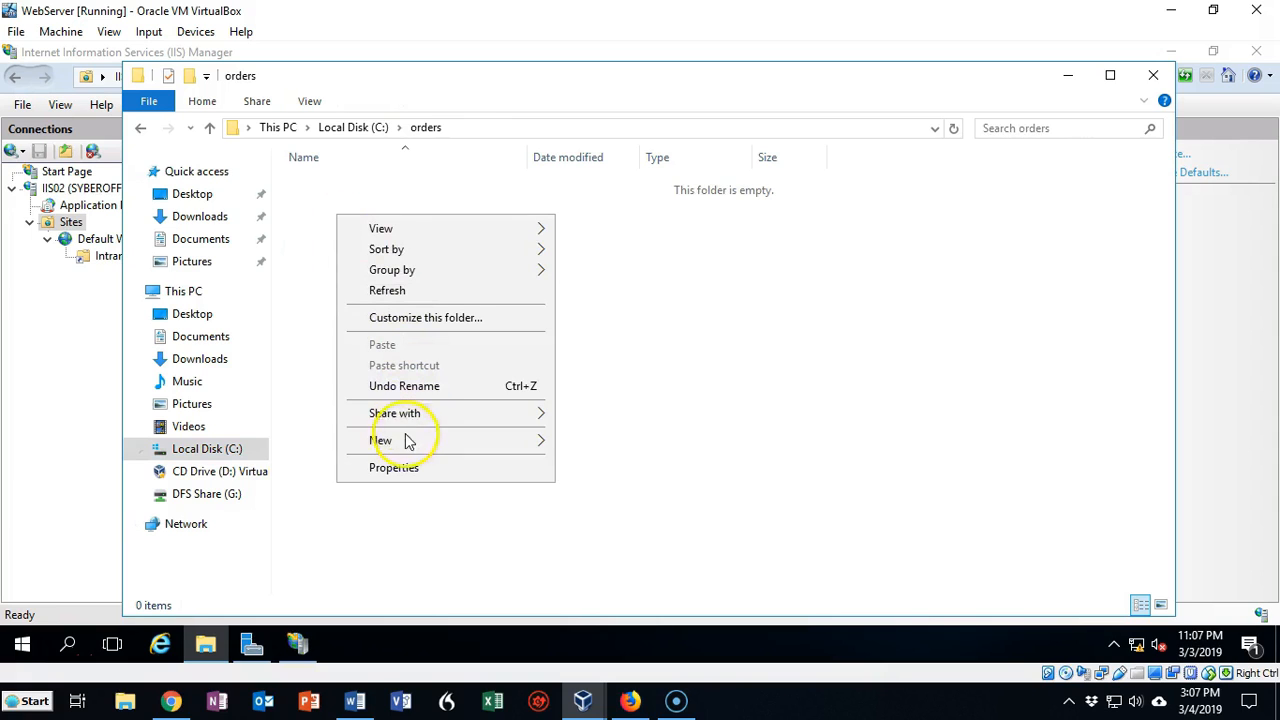
mouse_move(407, 442)
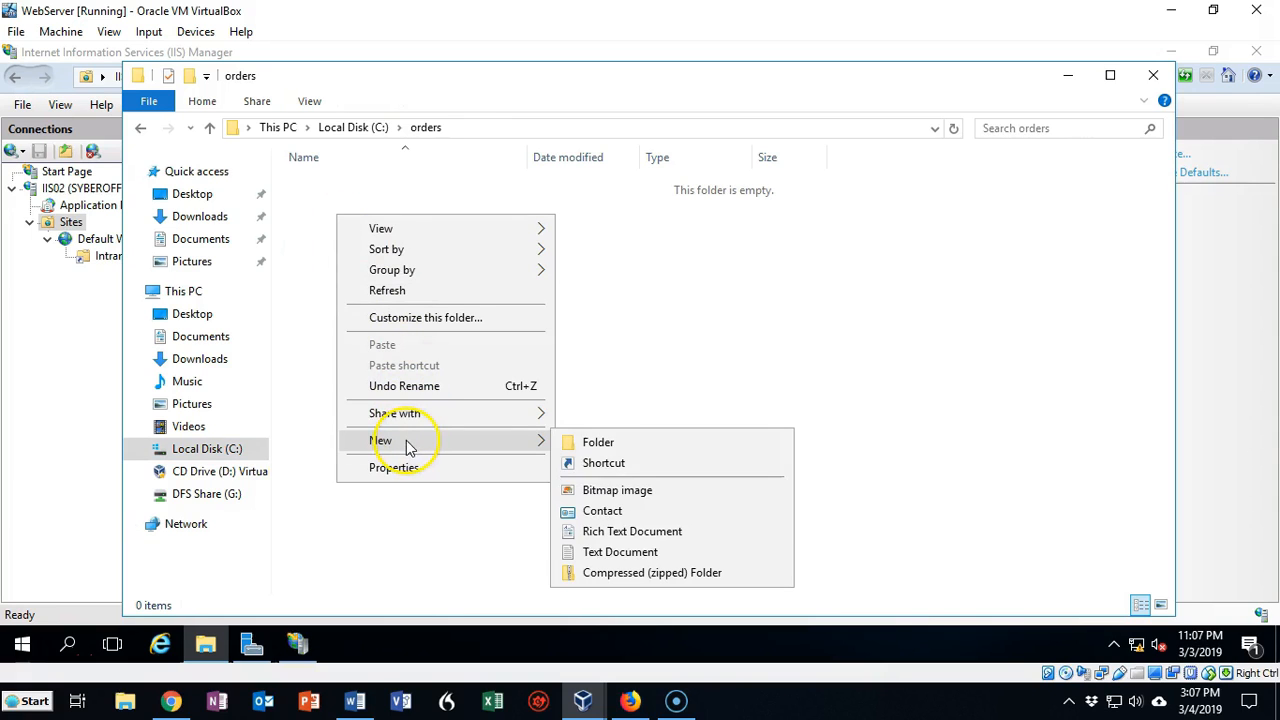
click(621, 552)
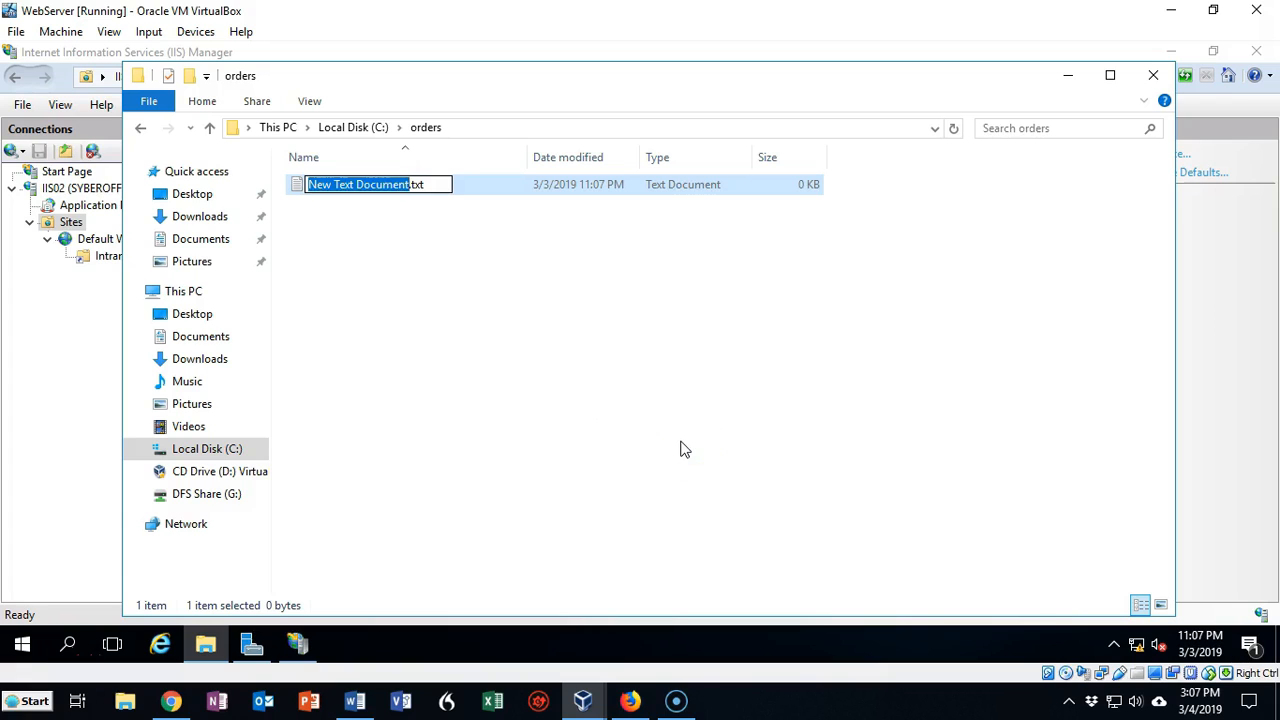
text(orders)
click(501, 263)
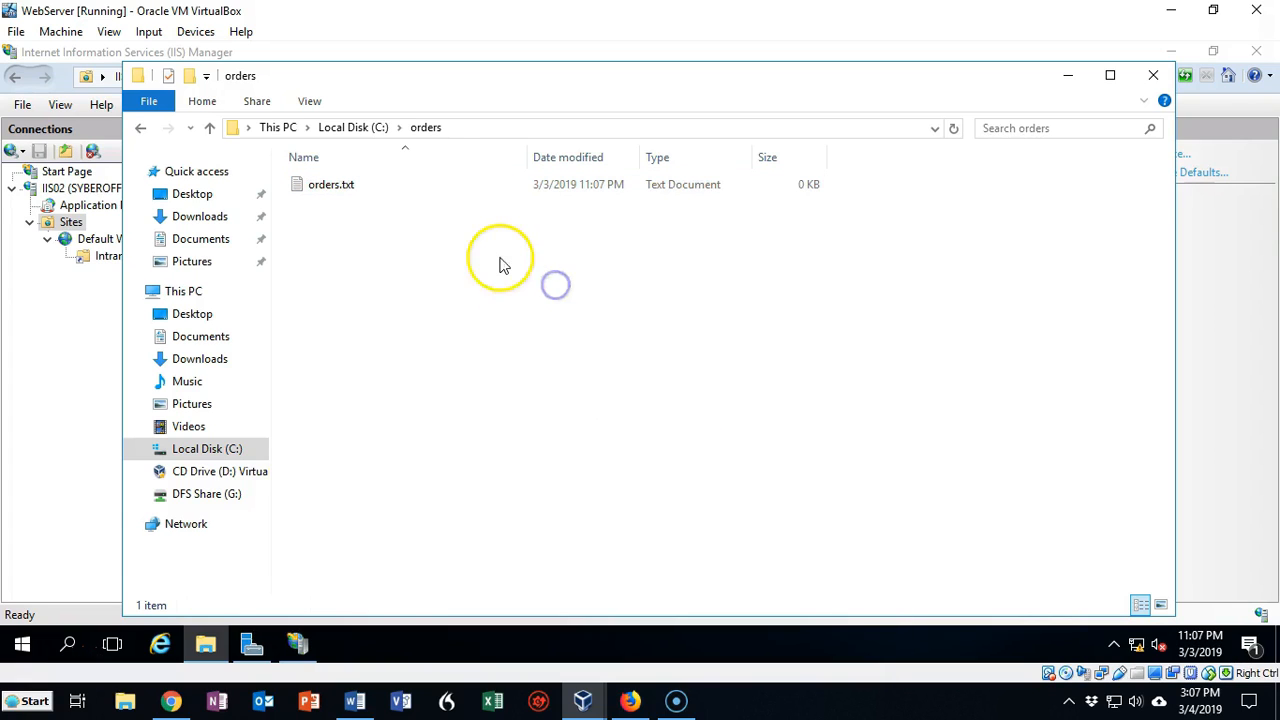
click(310, 102)
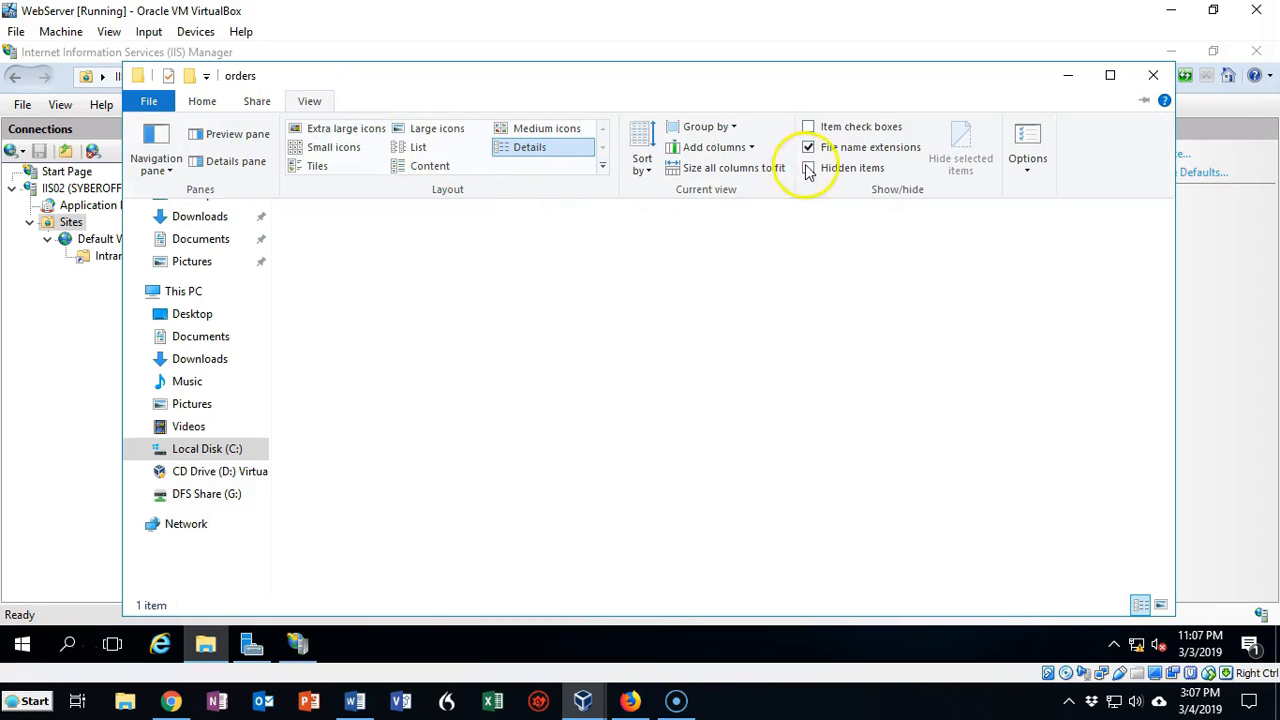
click(690, 303)
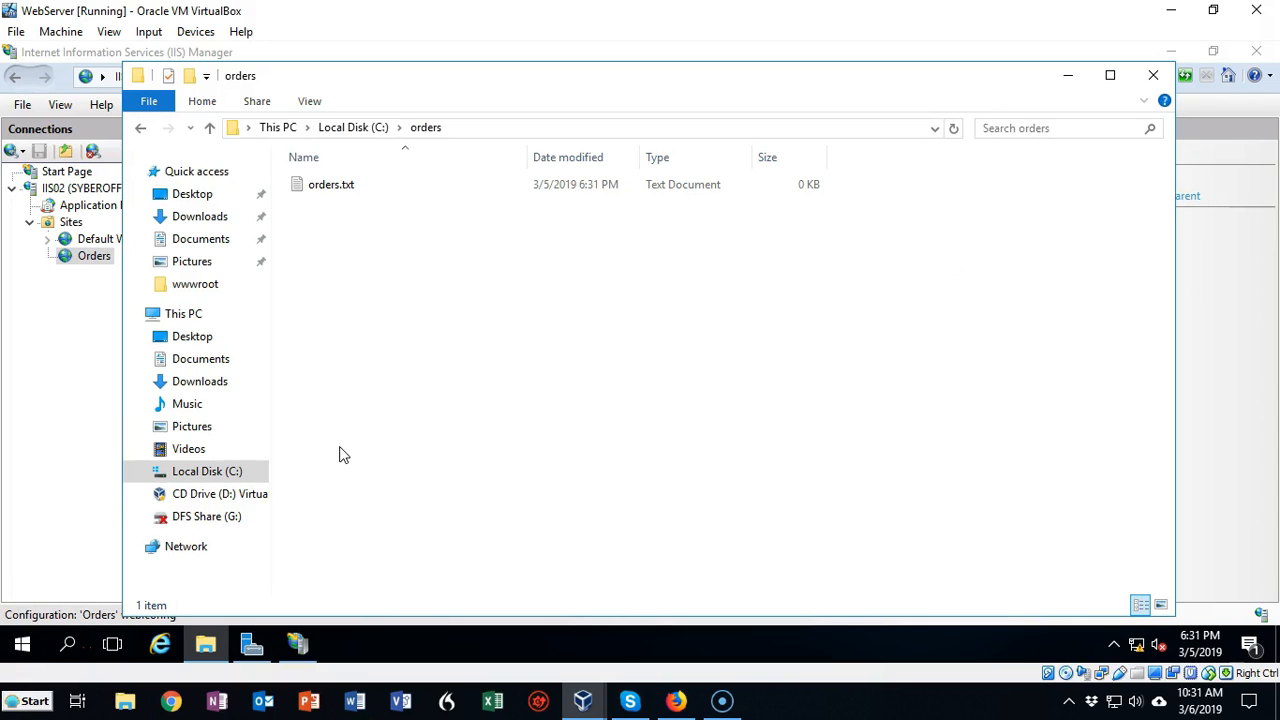
- Add the text "Please place your orders here!" to orders.txt, and close the document and its folder window
double_click(325, 188)
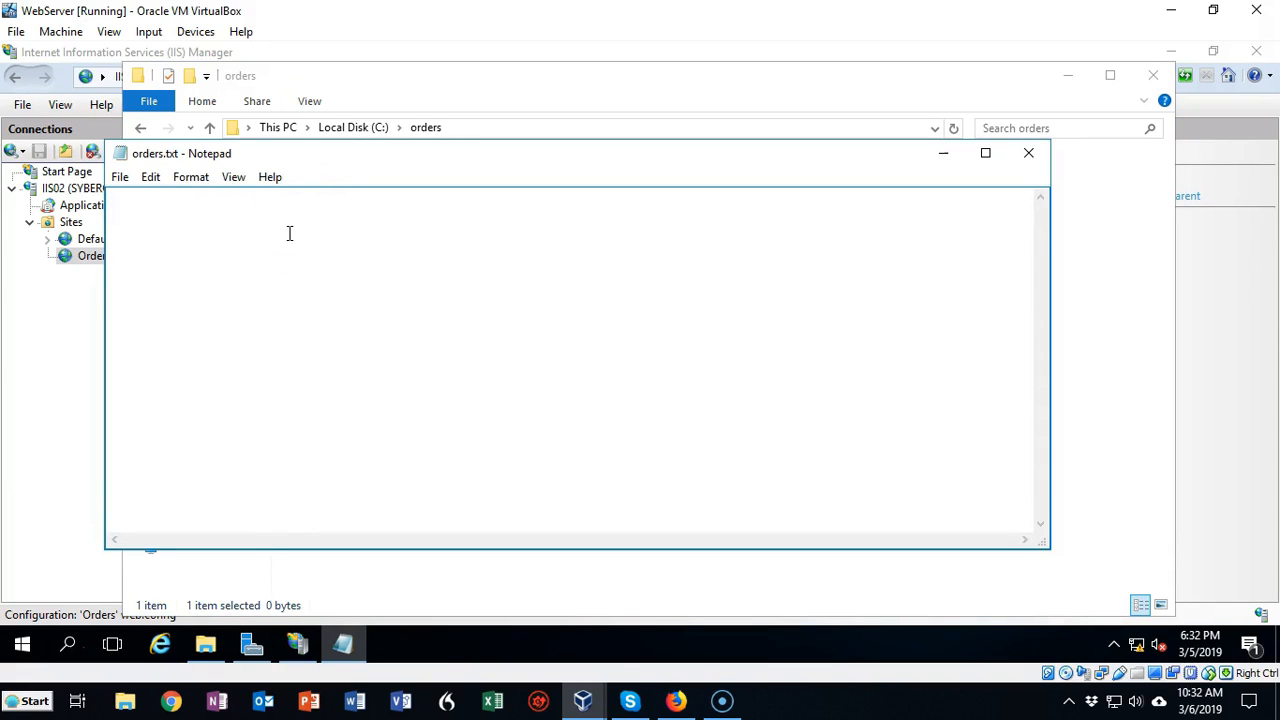
click(290, 221)
key(ctrl+v)
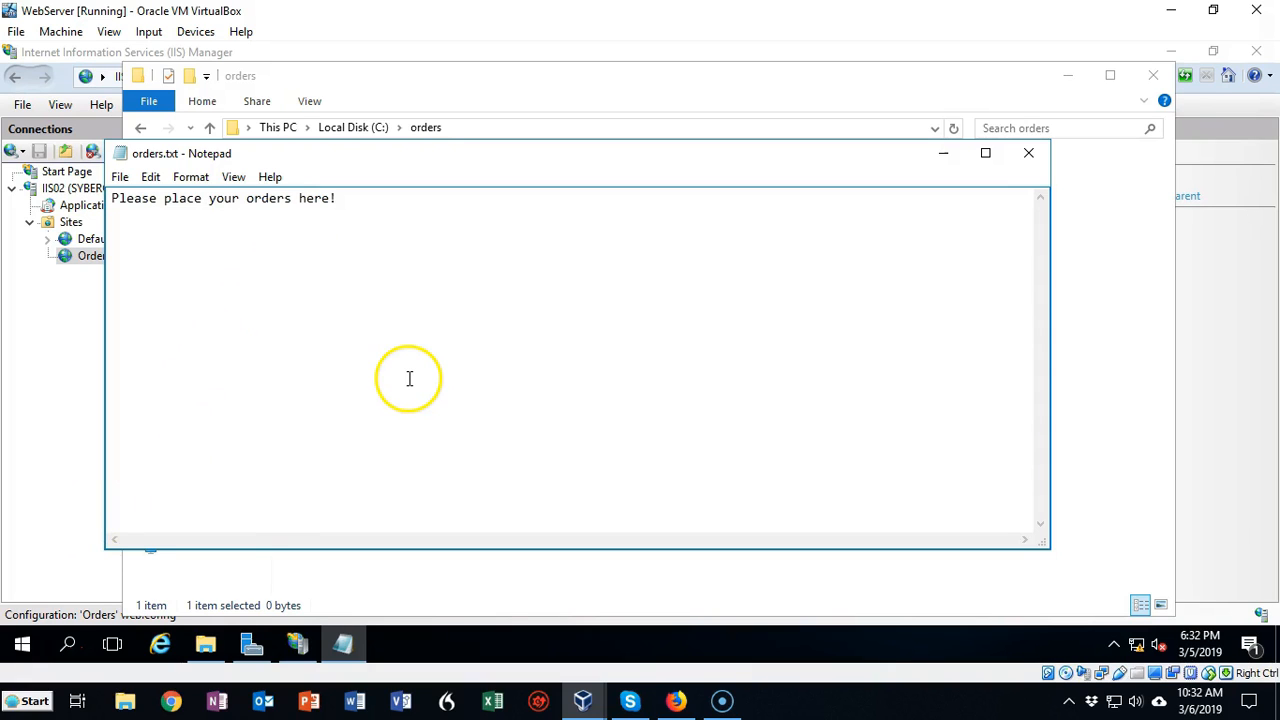
click(1028, 155)
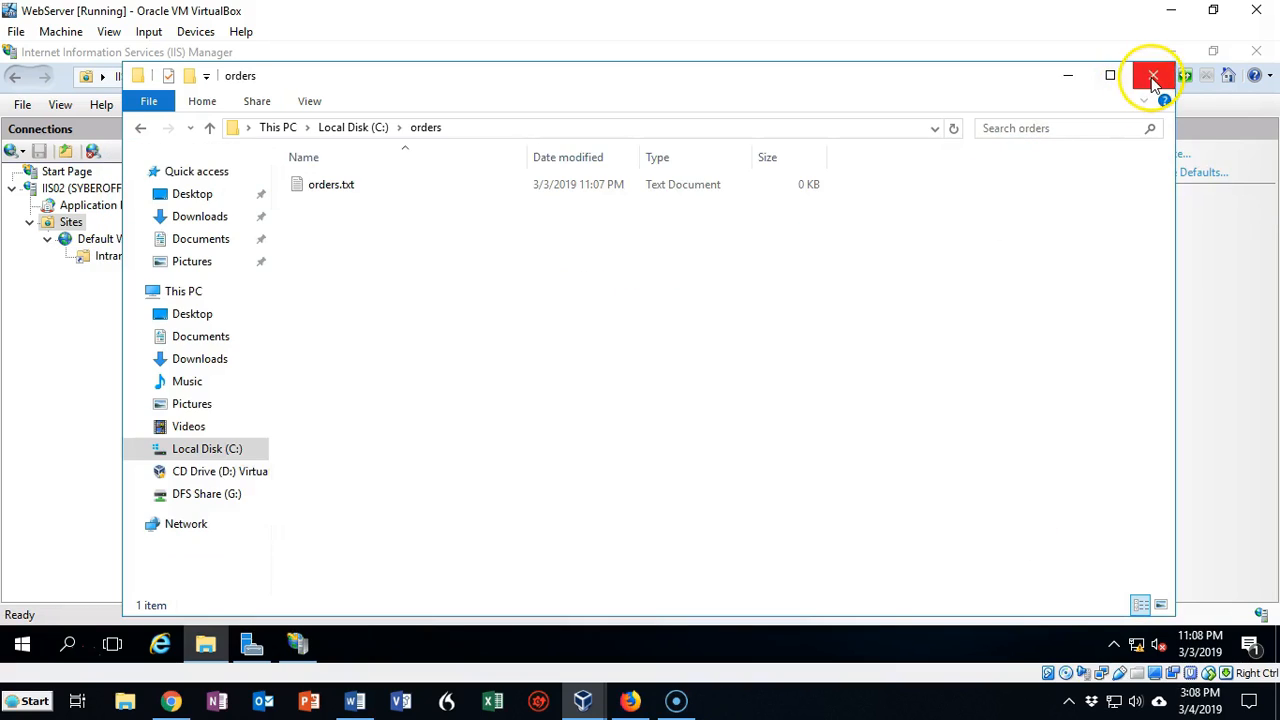
click(1152, 77)
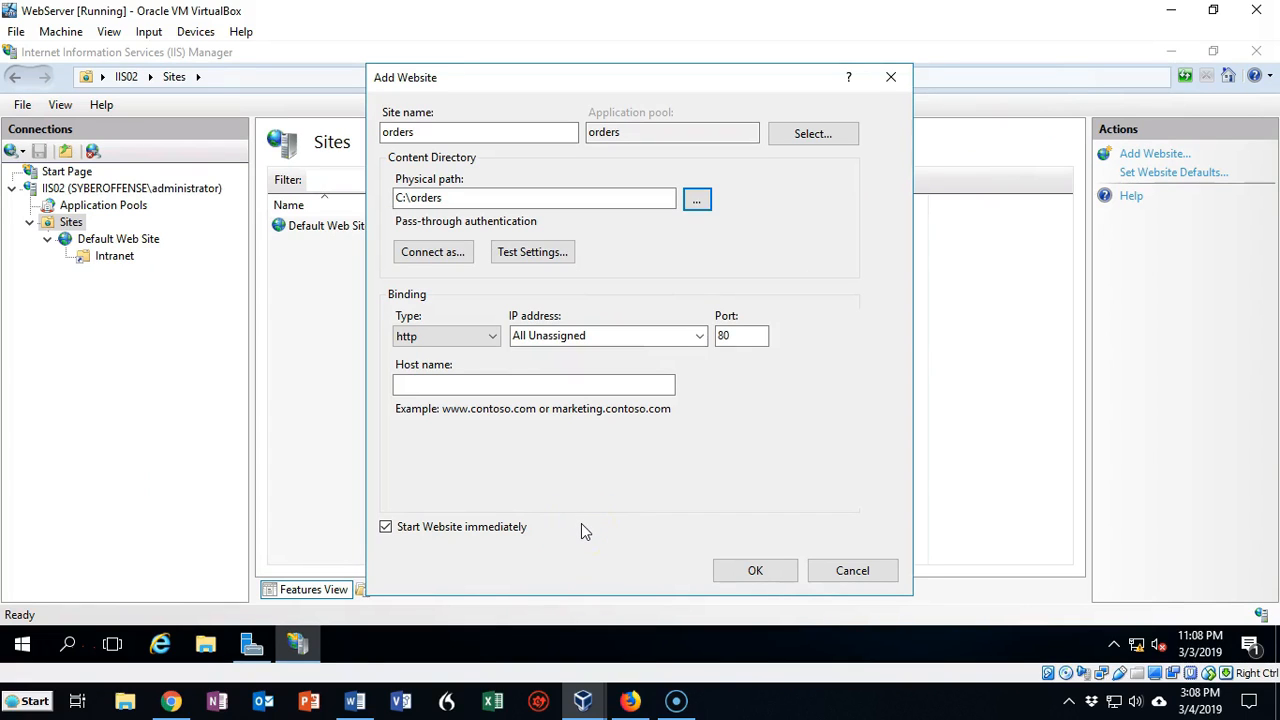
- Set the new website's binding to port 81 with the host name orders.syberoffense.com
click(748, 335)
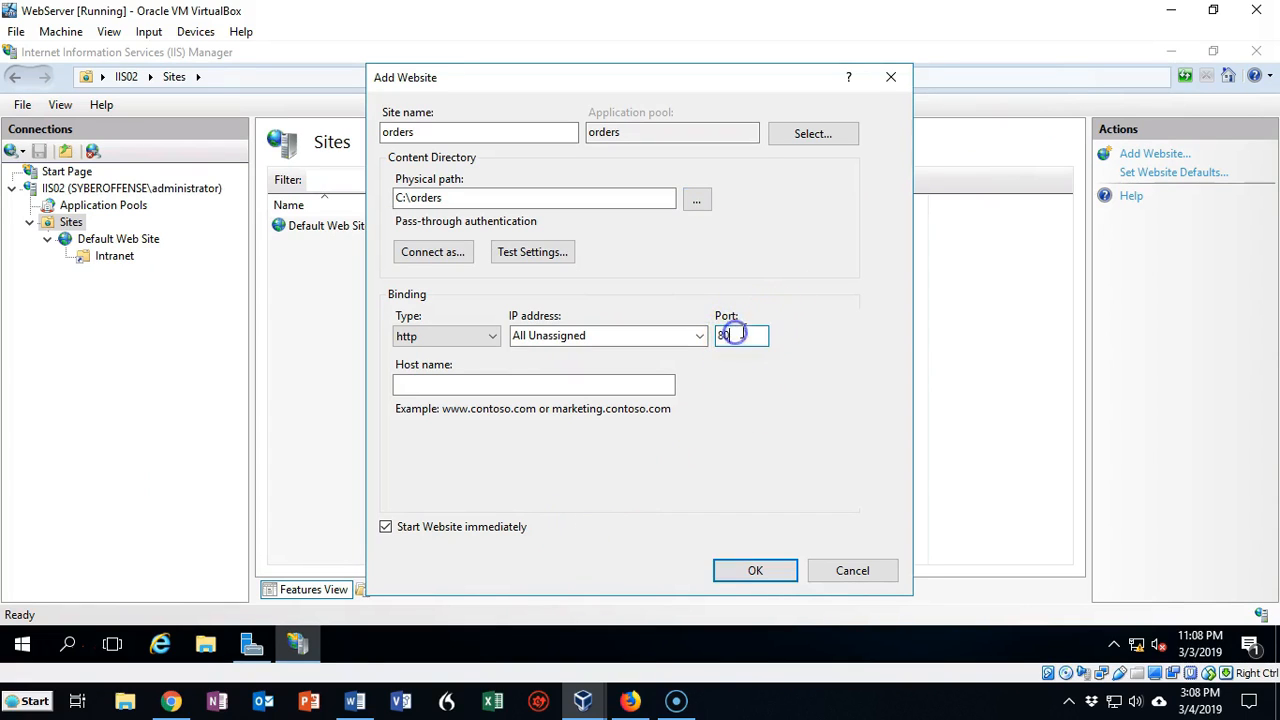
text(1)
click(431, 384)
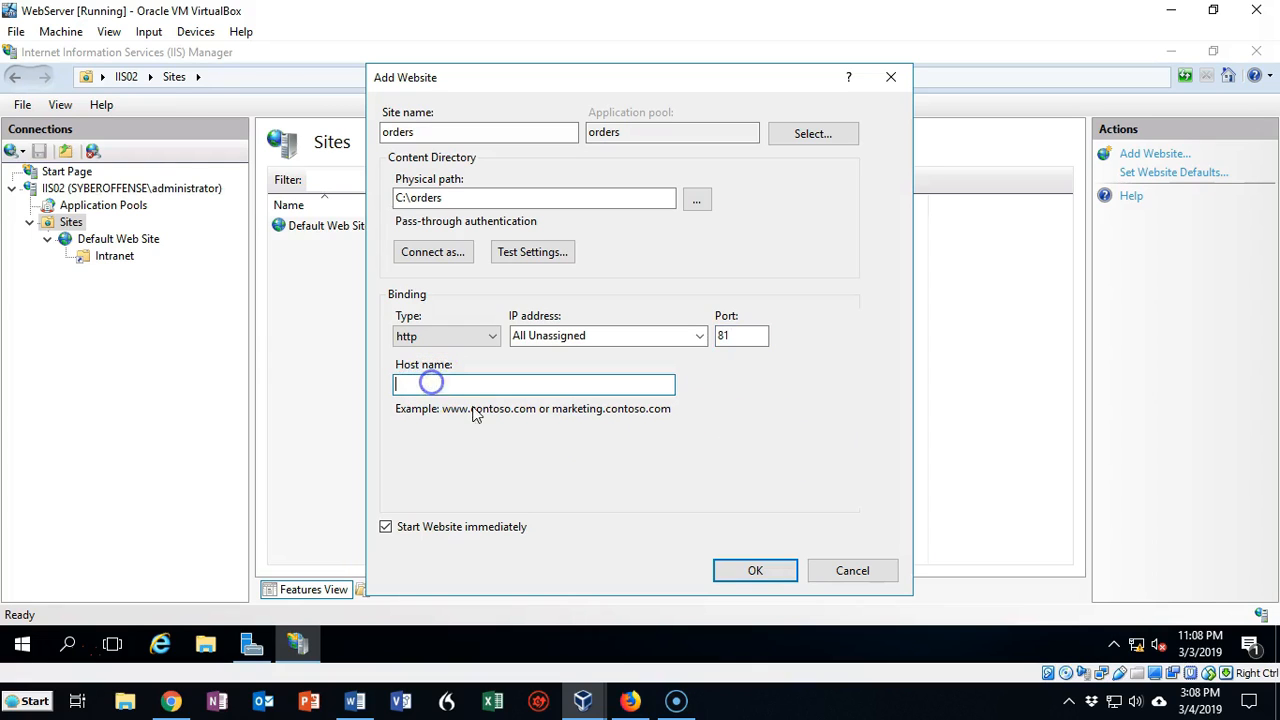
click(783, 417)
text(orders.syberof)
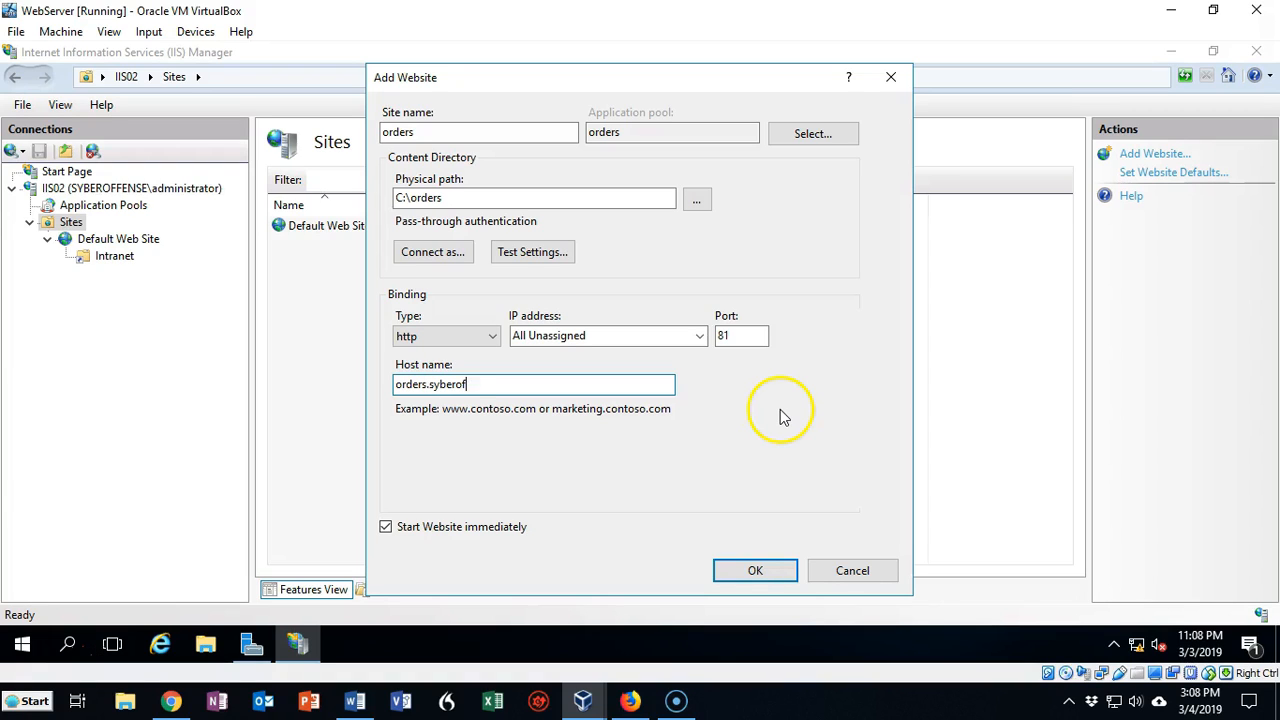
text(fense.com)
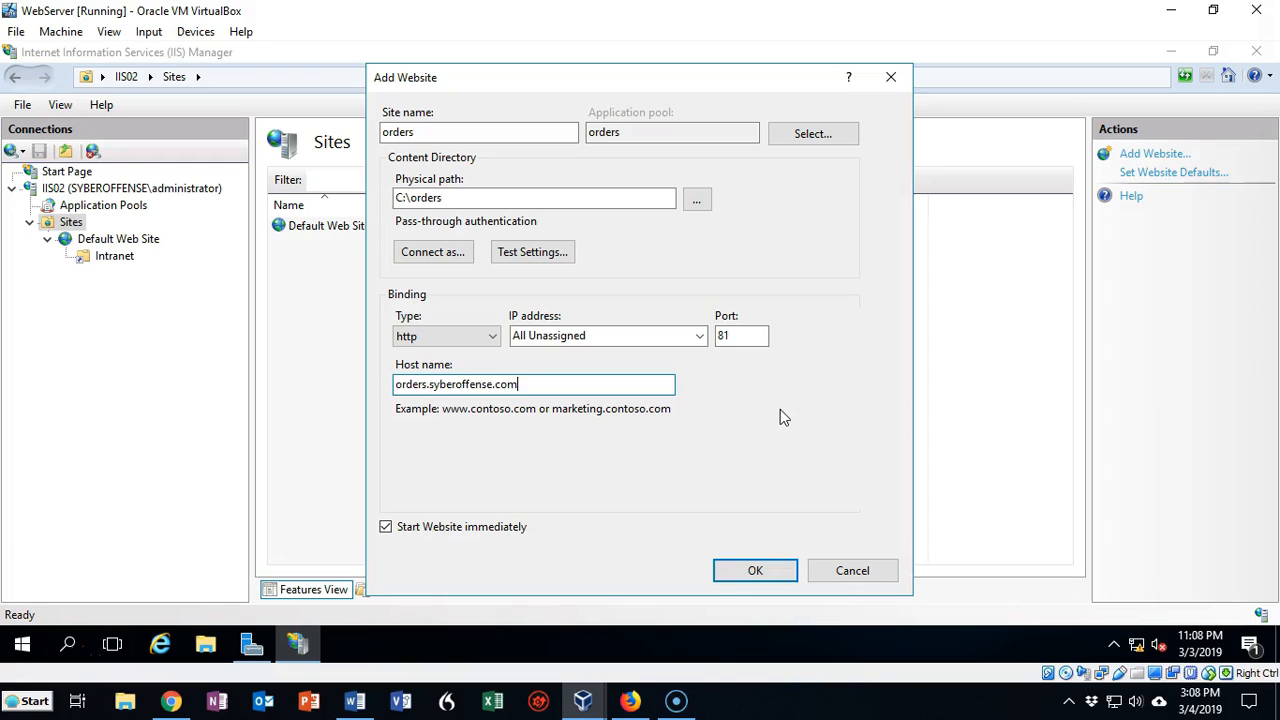
- Review the available binding types, keep http, and create the orders website
click(494, 340)
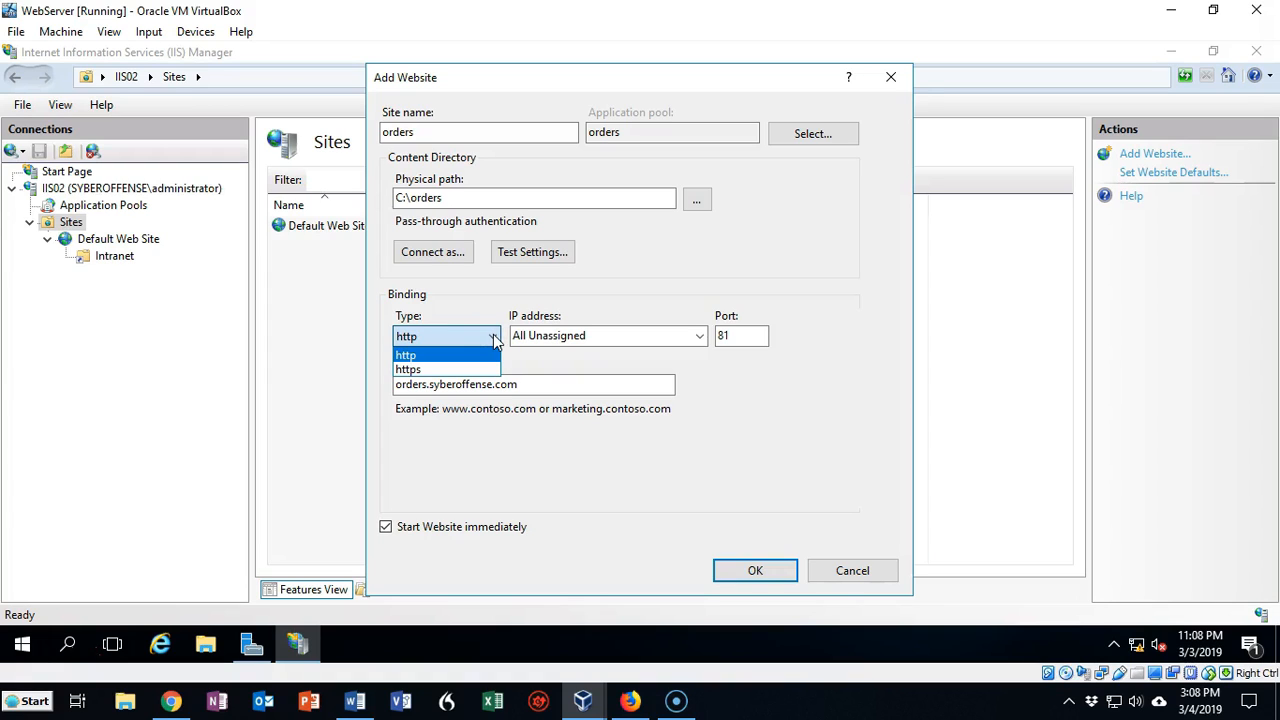
click(532, 358)
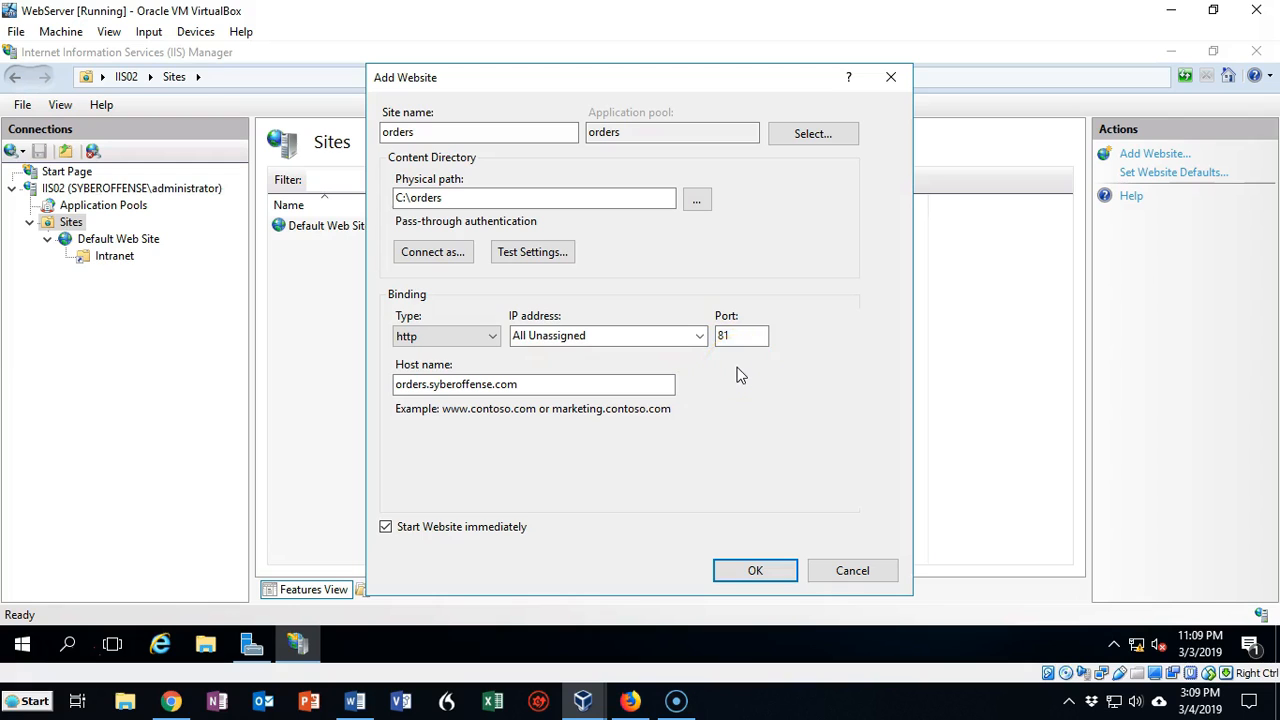
click(750, 571)
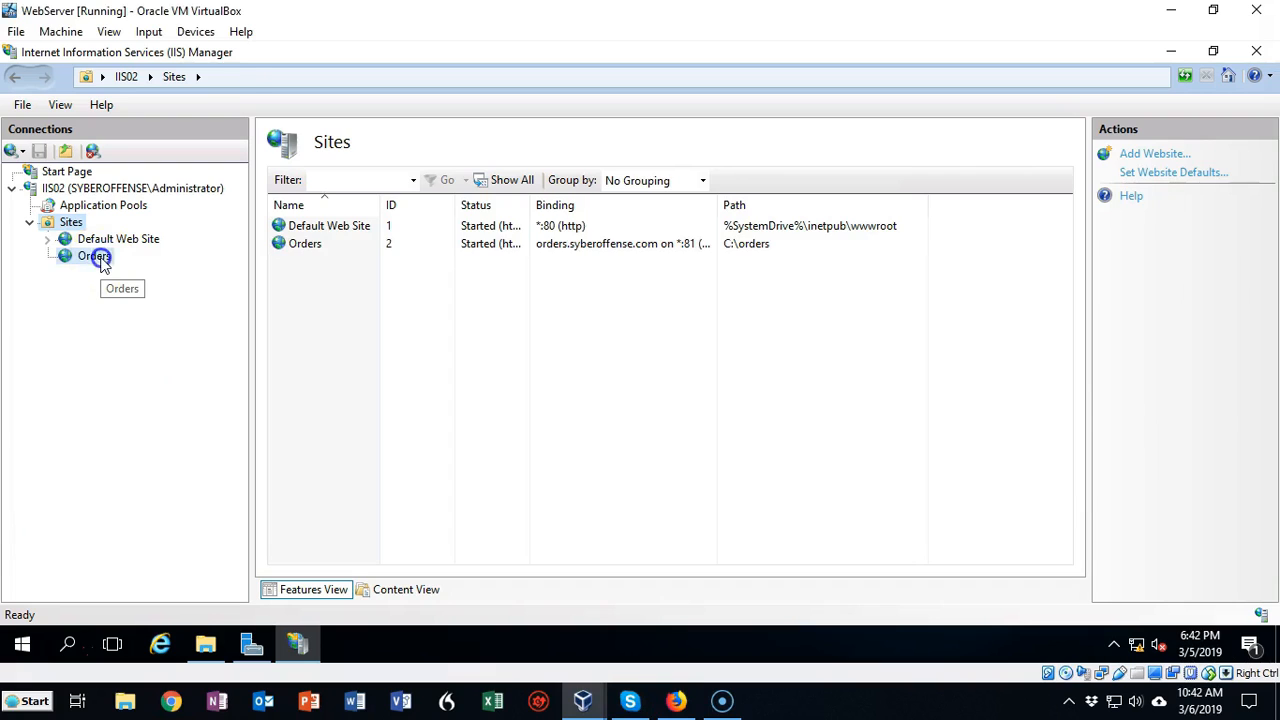
- Add orders.txt as a default document for the Orders website
click(100, 262)
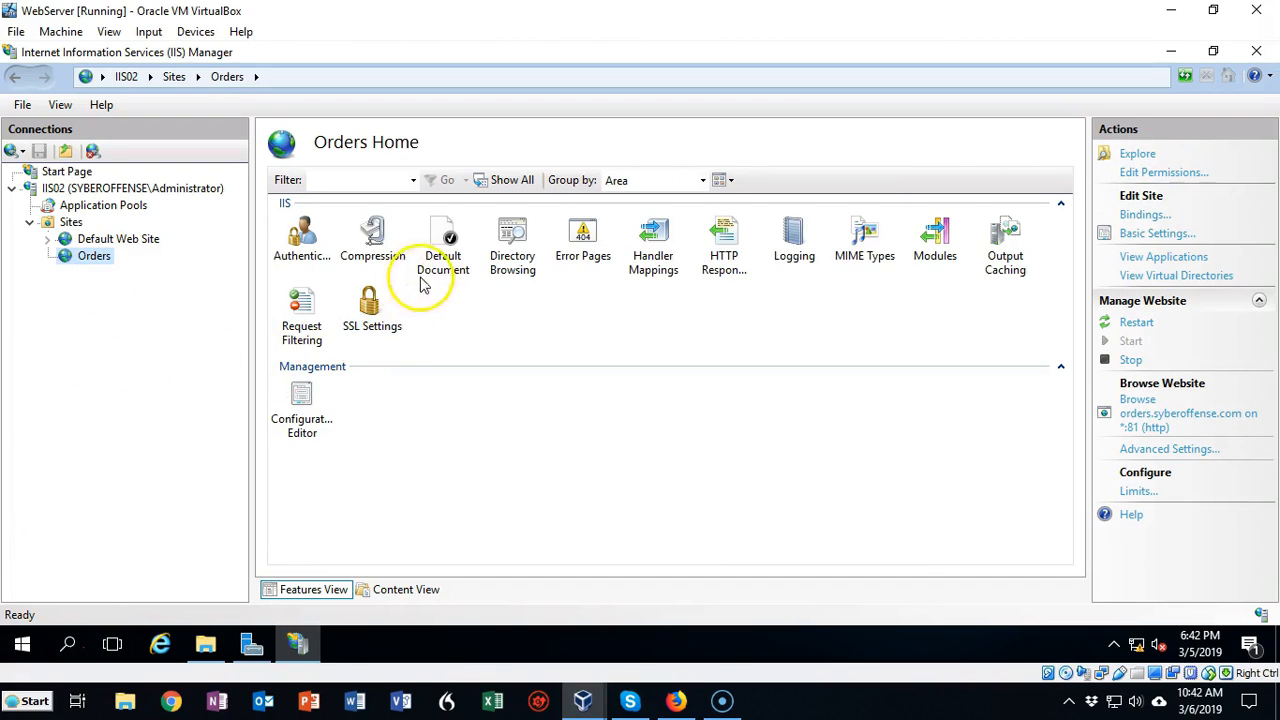
double_click(443, 245)
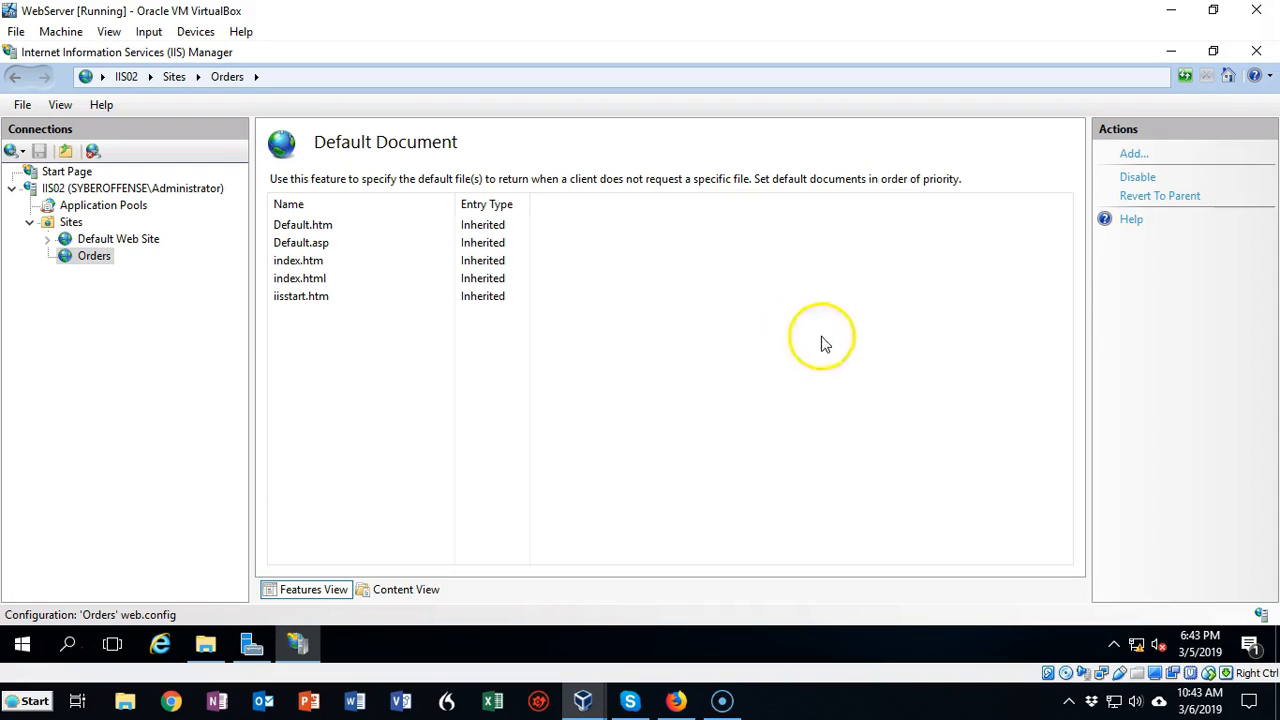
click(1131, 155)
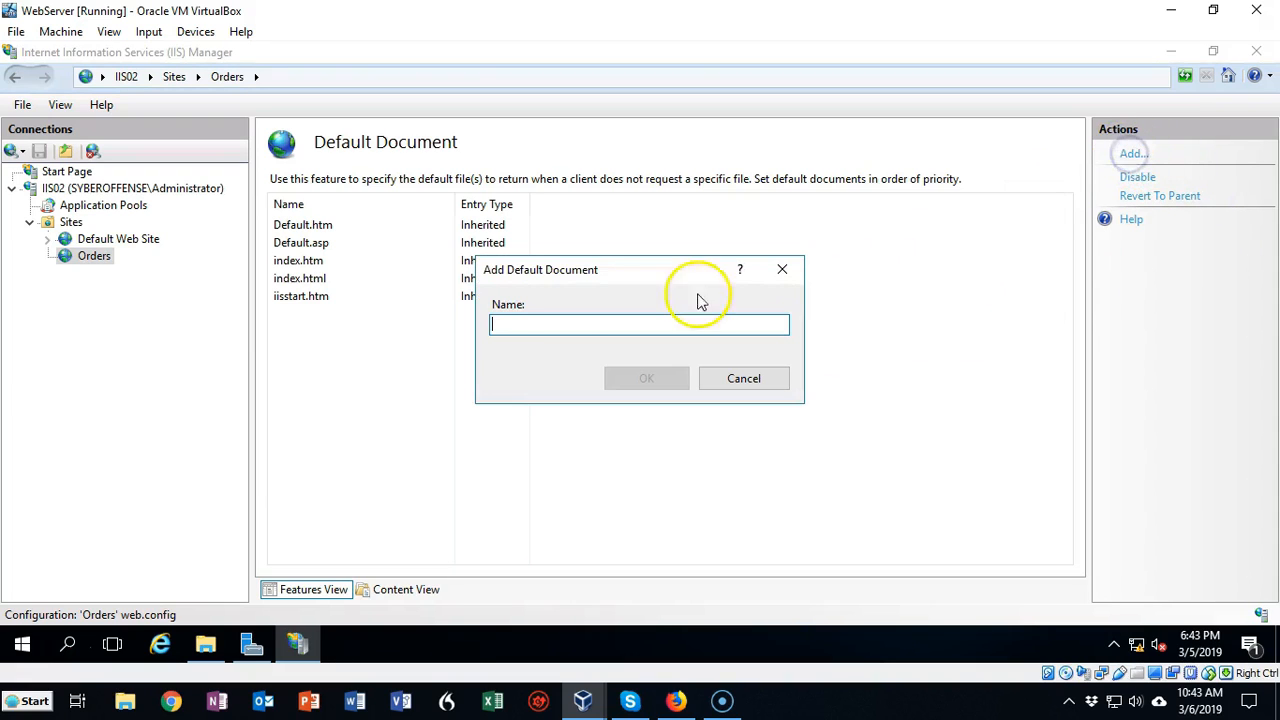
click(518, 324)
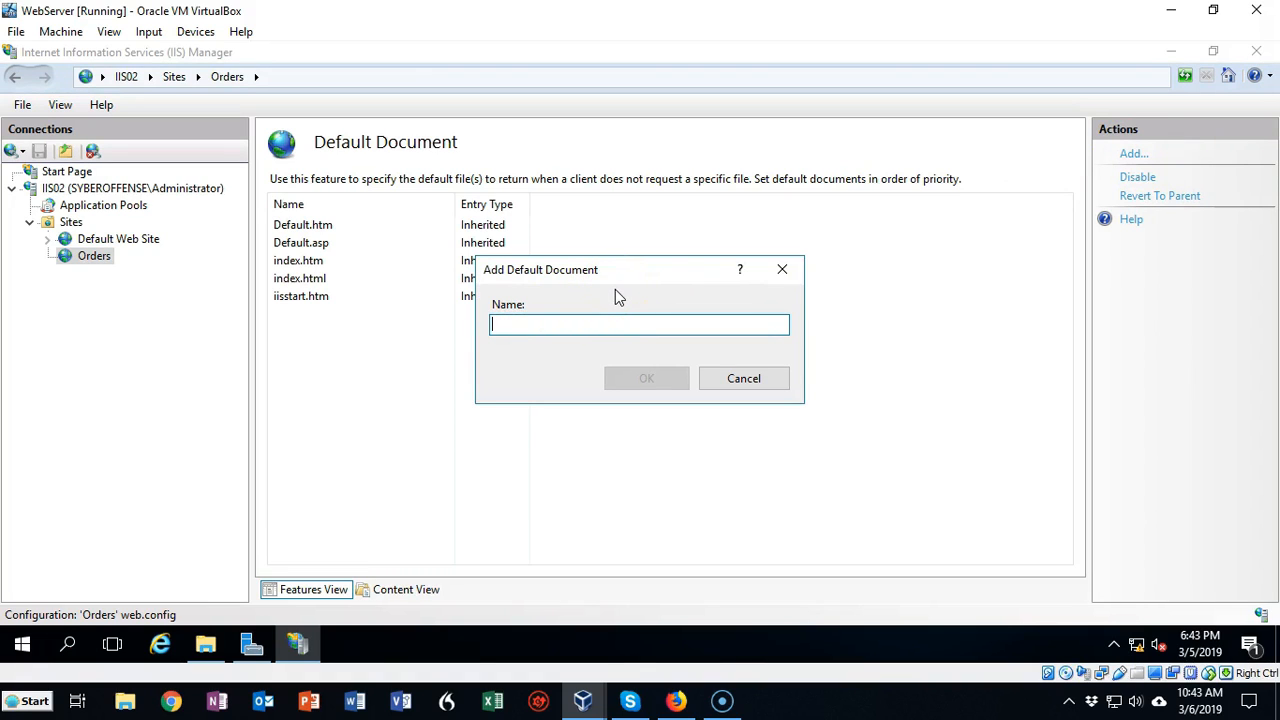
text(orders.txt)
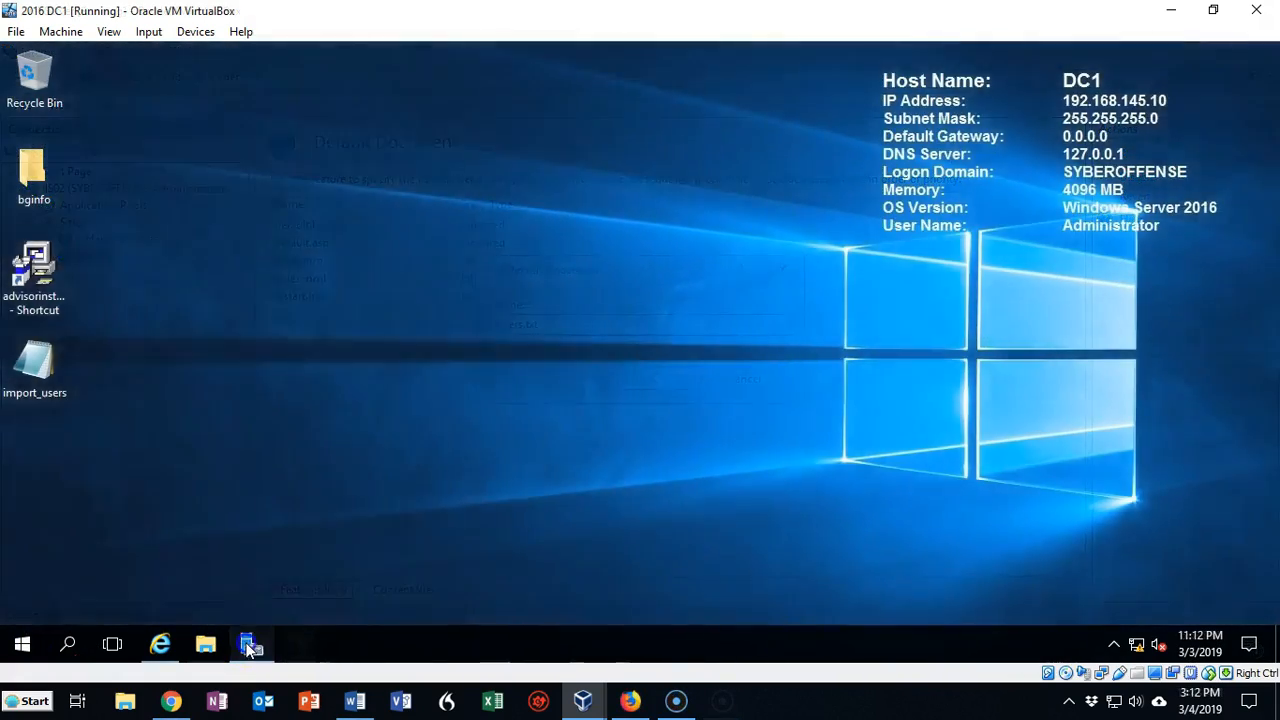
- Open DNS Manager from Server Manager on DC1 and display the records of the syberoffense.com forward lookup zone
click(250, 647)
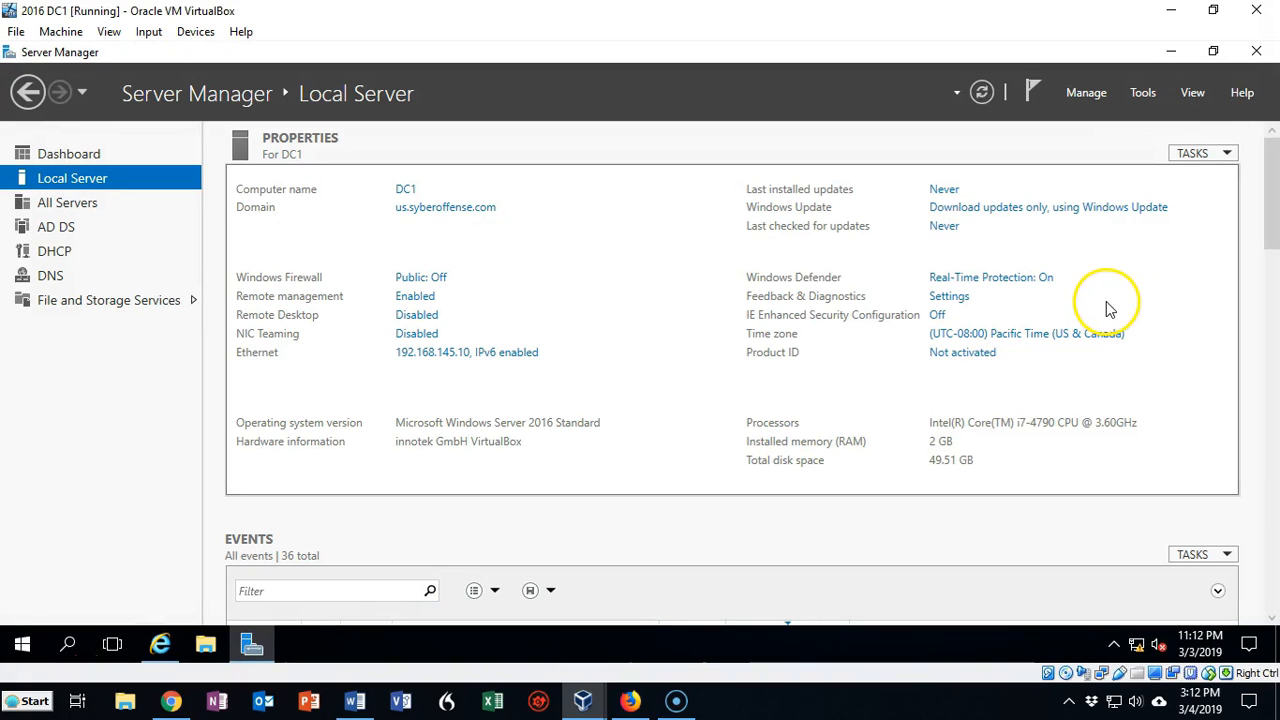
click(1141, 92)
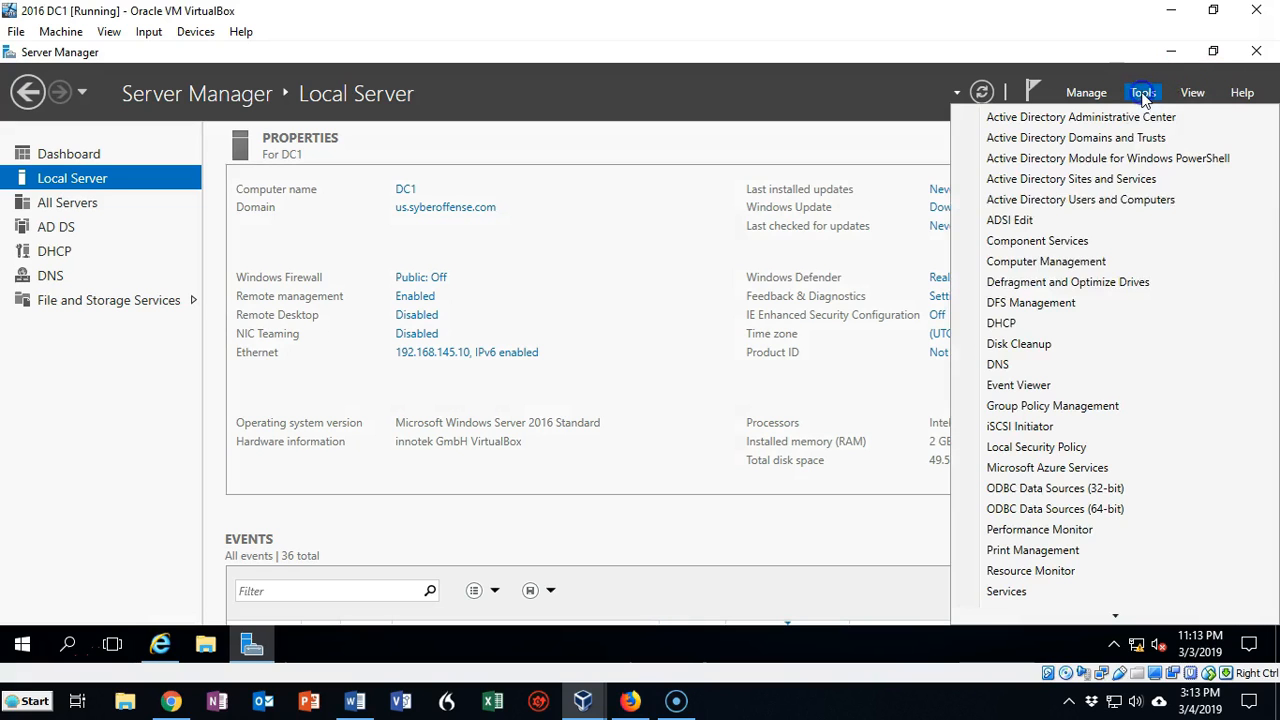
click(1000, 365)
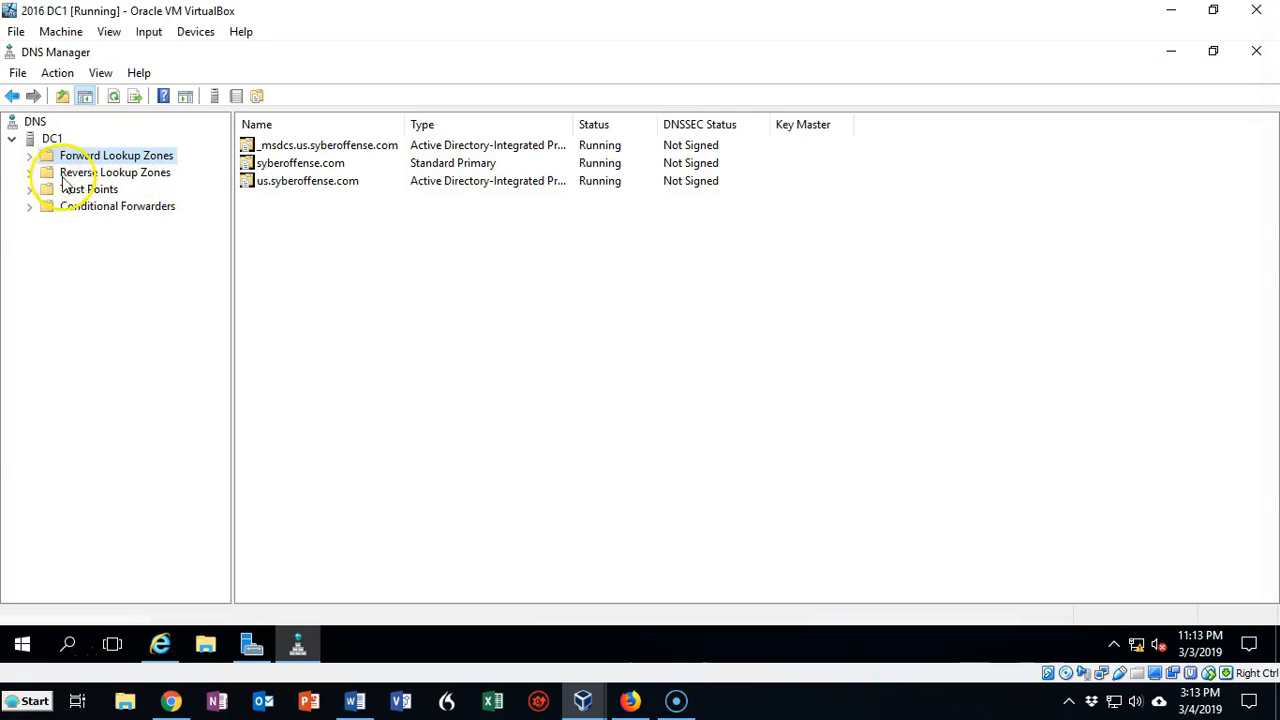
click(29, 157)
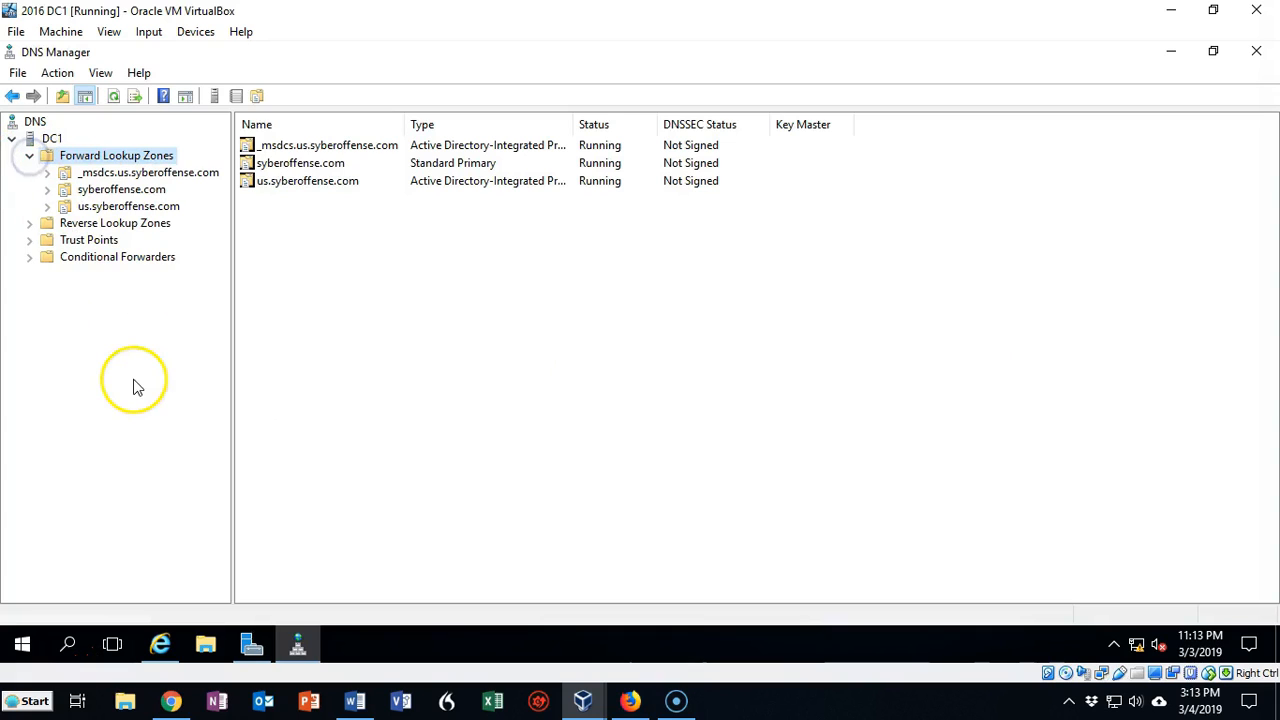
double_click(107, 192)
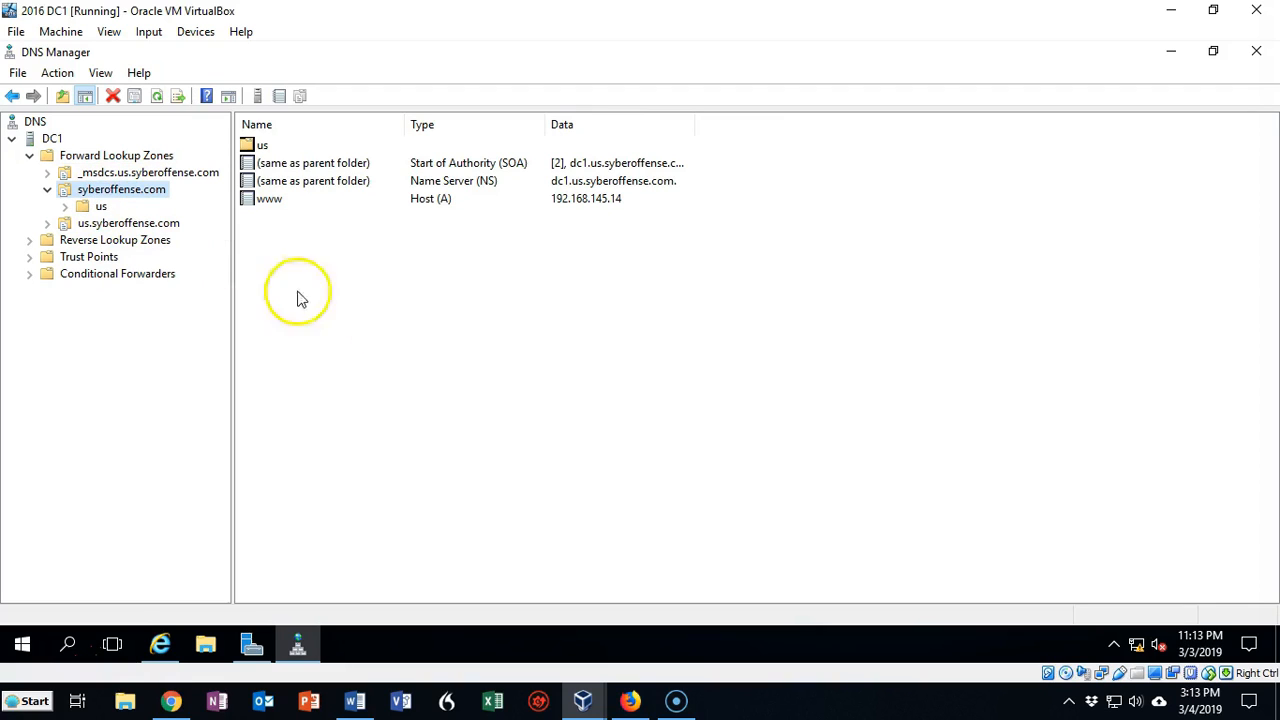
- Add a host (A) record named orders with IP address 192.168.145.14 to the syberoffense.com zone, and close the New Host dialog
right_click(450, 333)
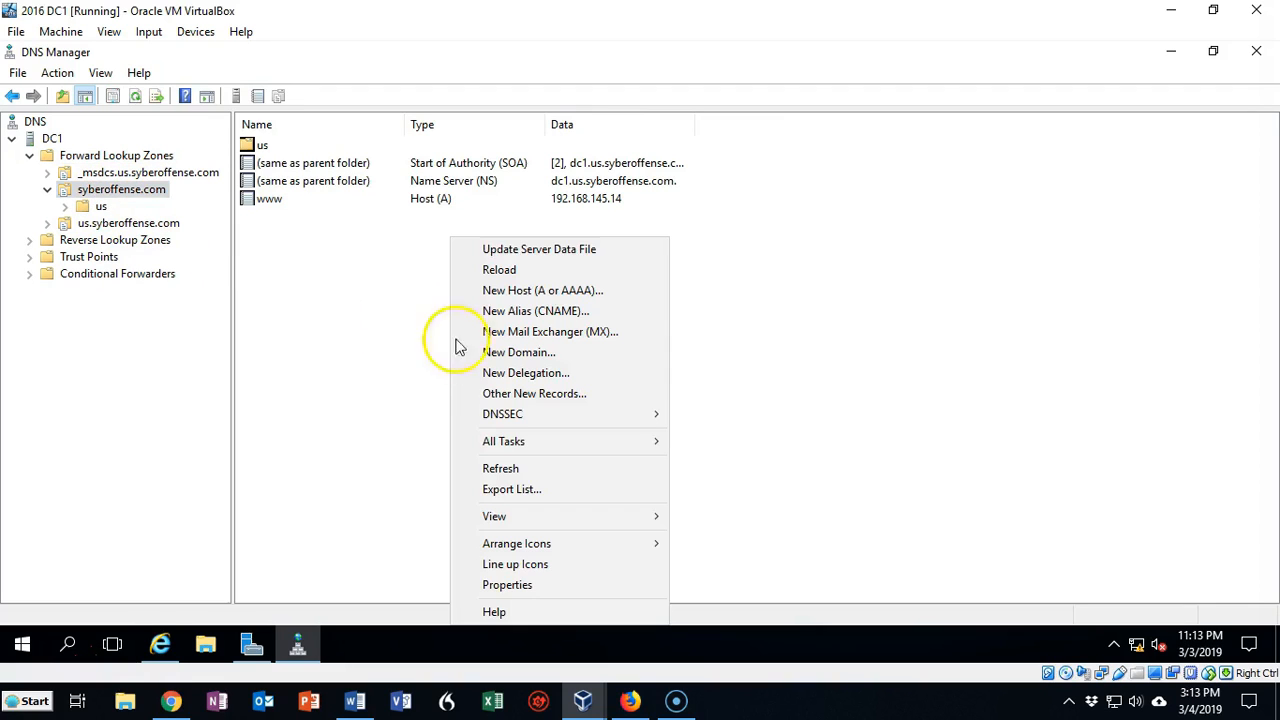
click(497, 291)
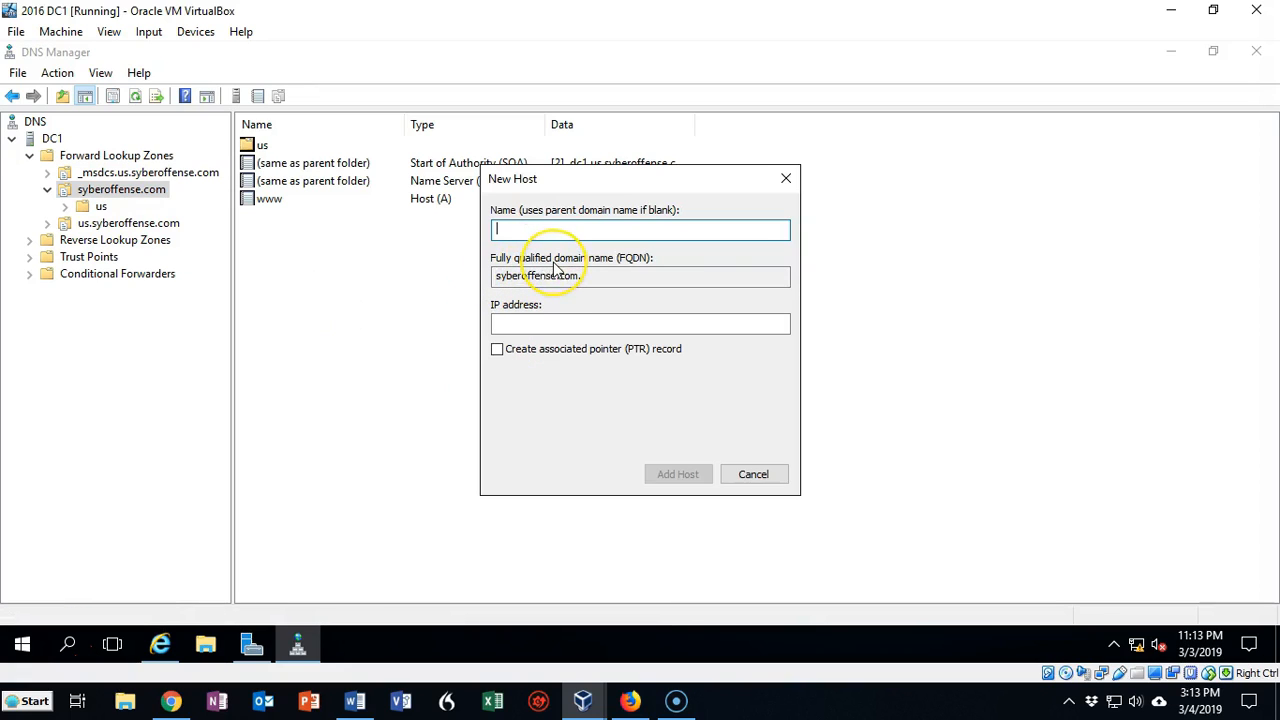
text(orders)
click(548, 325)
click(548, 325)
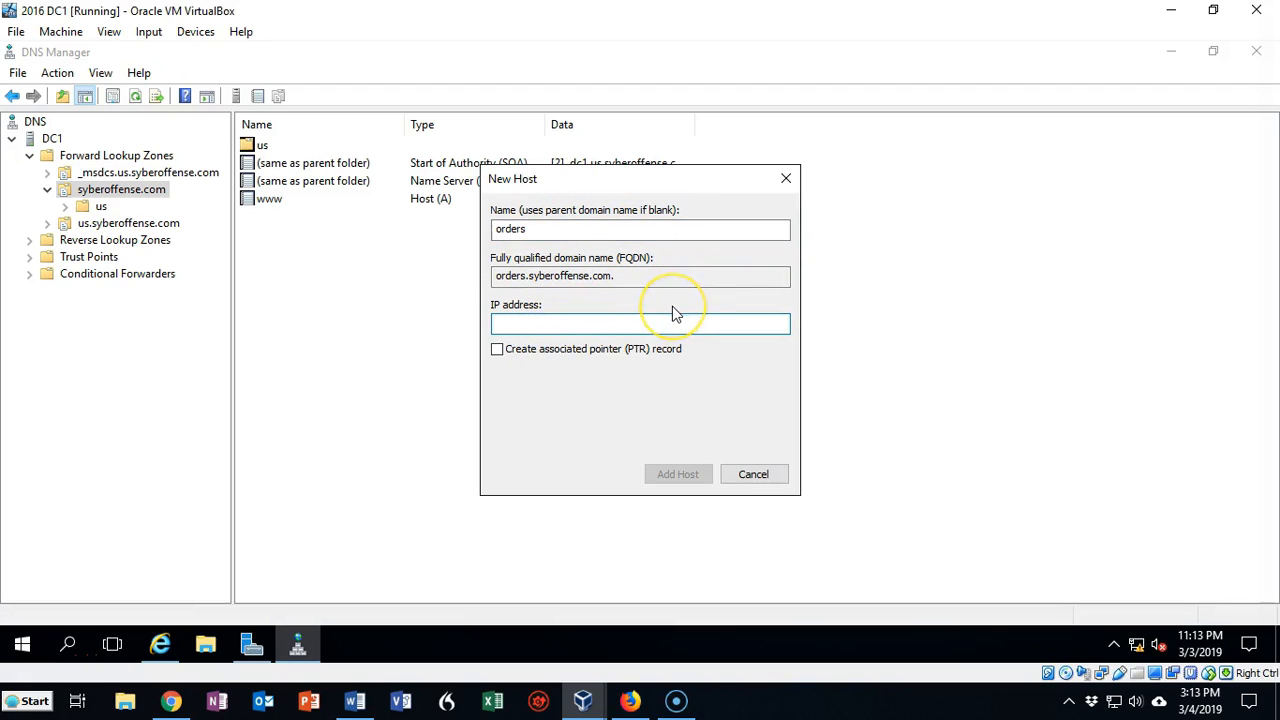
text(192.168.145.14)
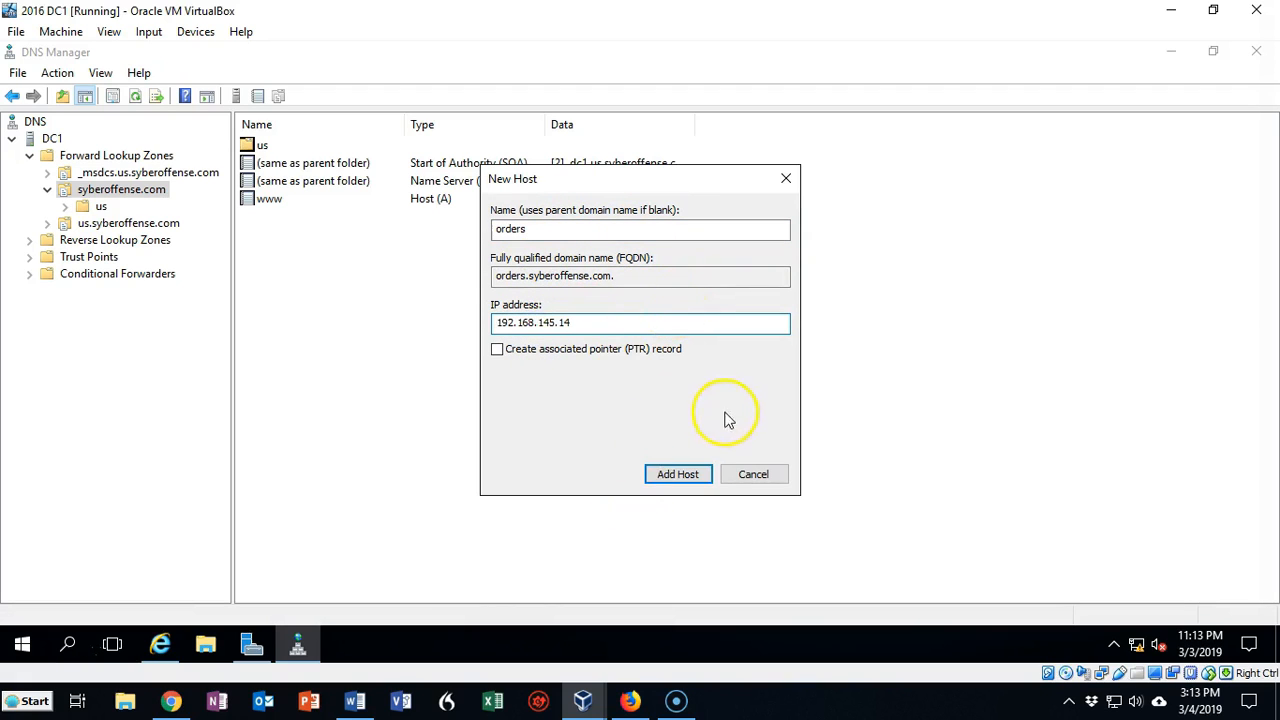
click(678, 474)
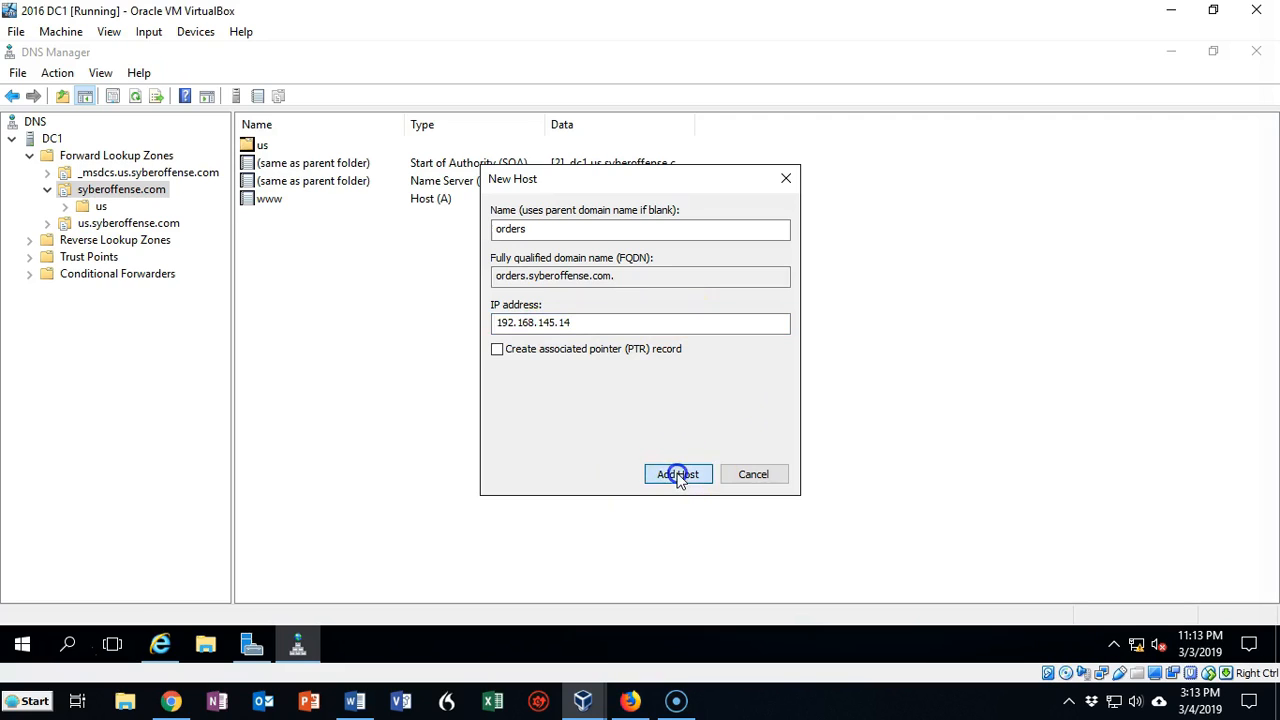
click(800, 411)
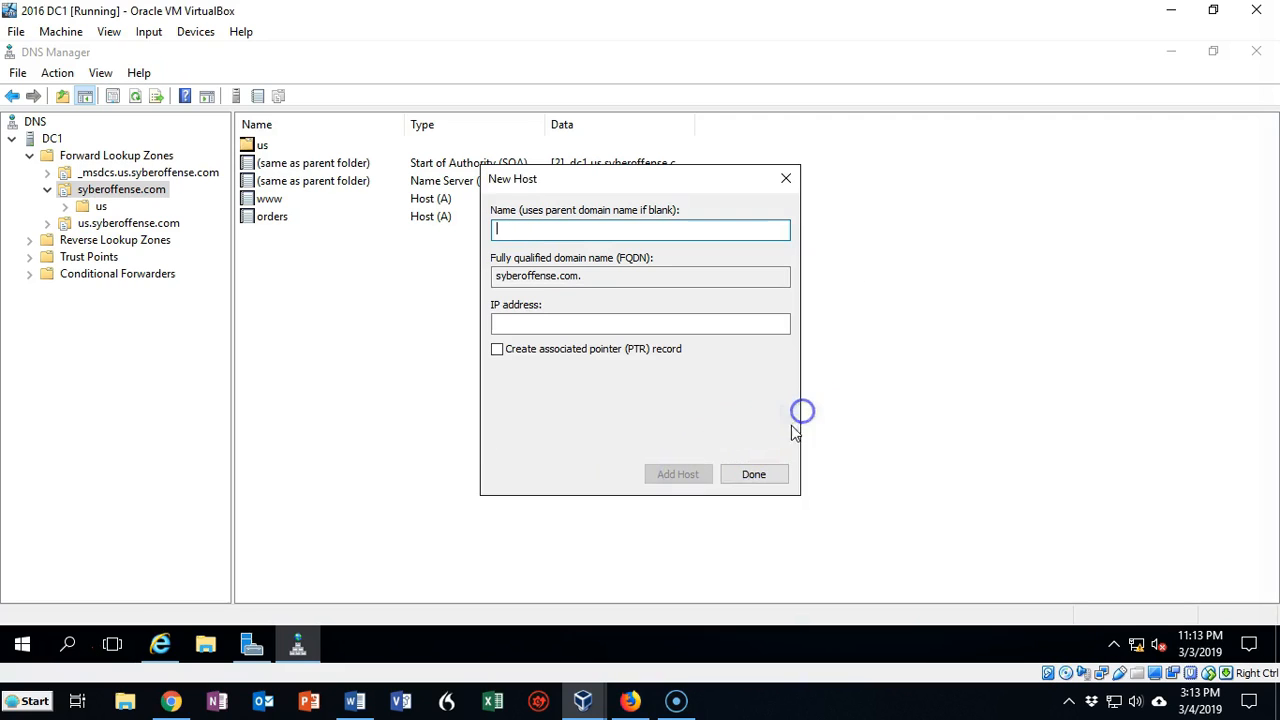
click(753, 474)
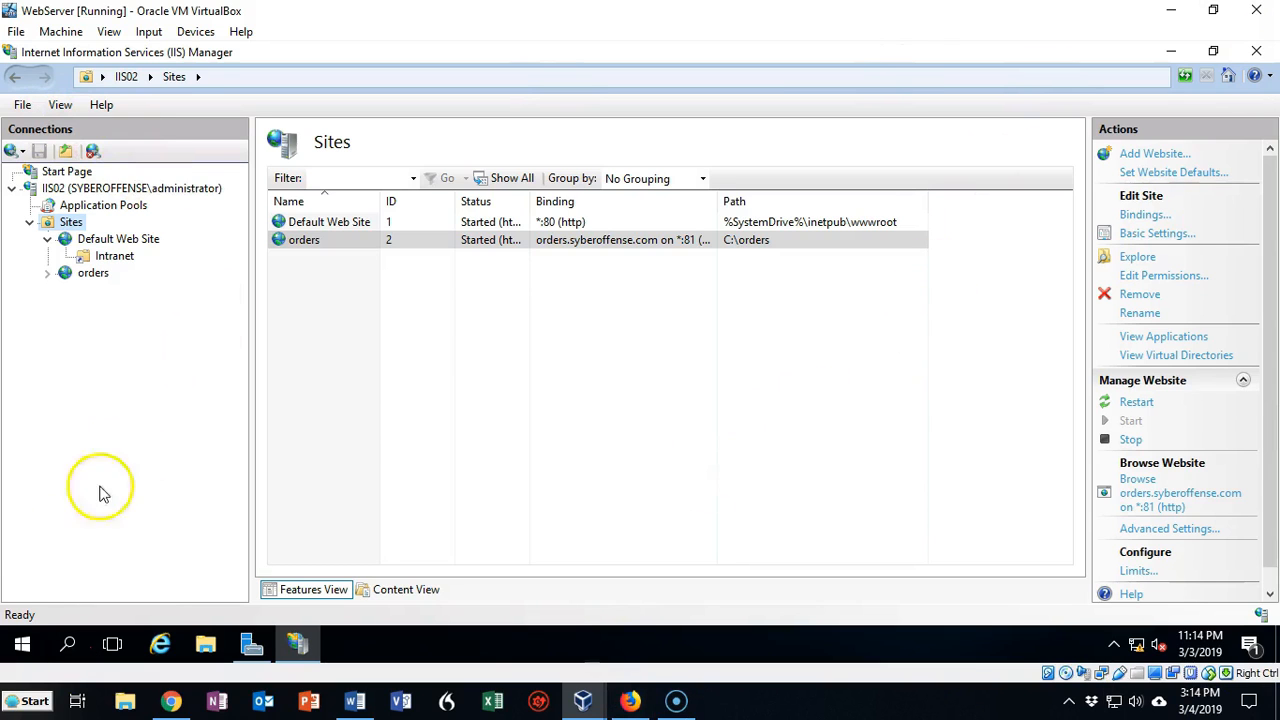
- On the WebServer machine, open Windows Firewall with Advanced Security through the Control Panel and display the inbound rules
click(22, 643)
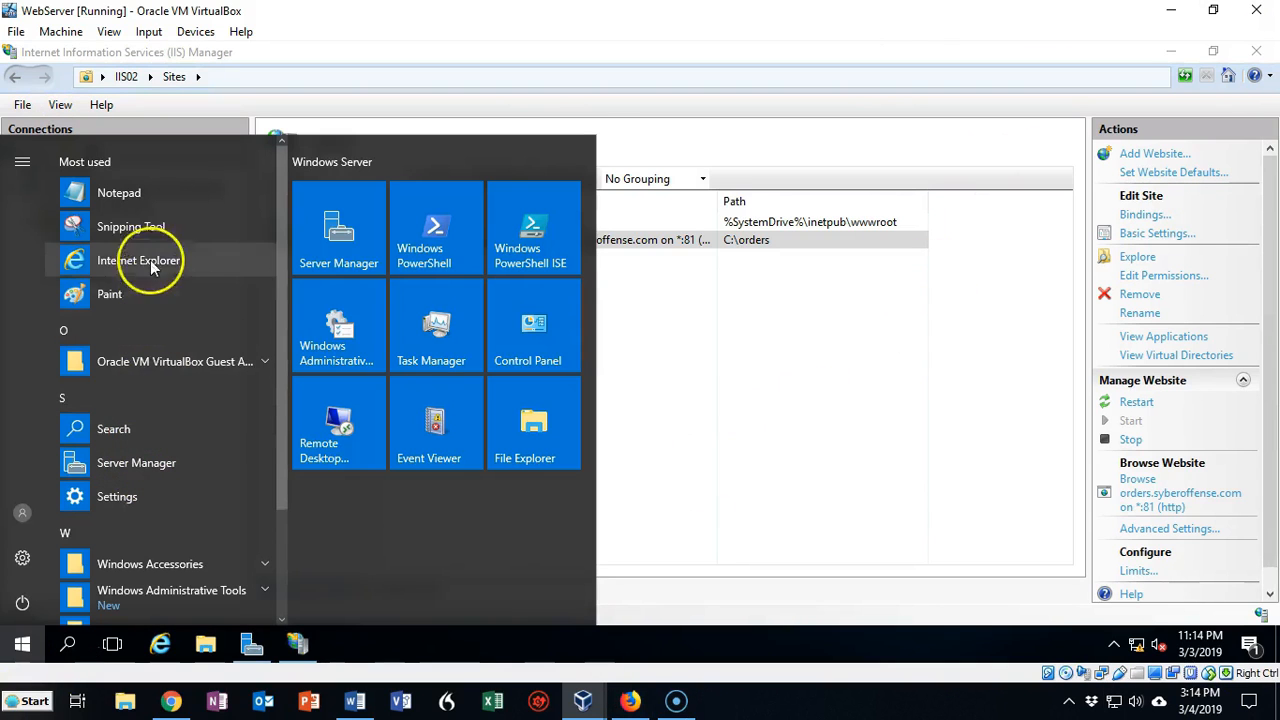
click(549, 323)
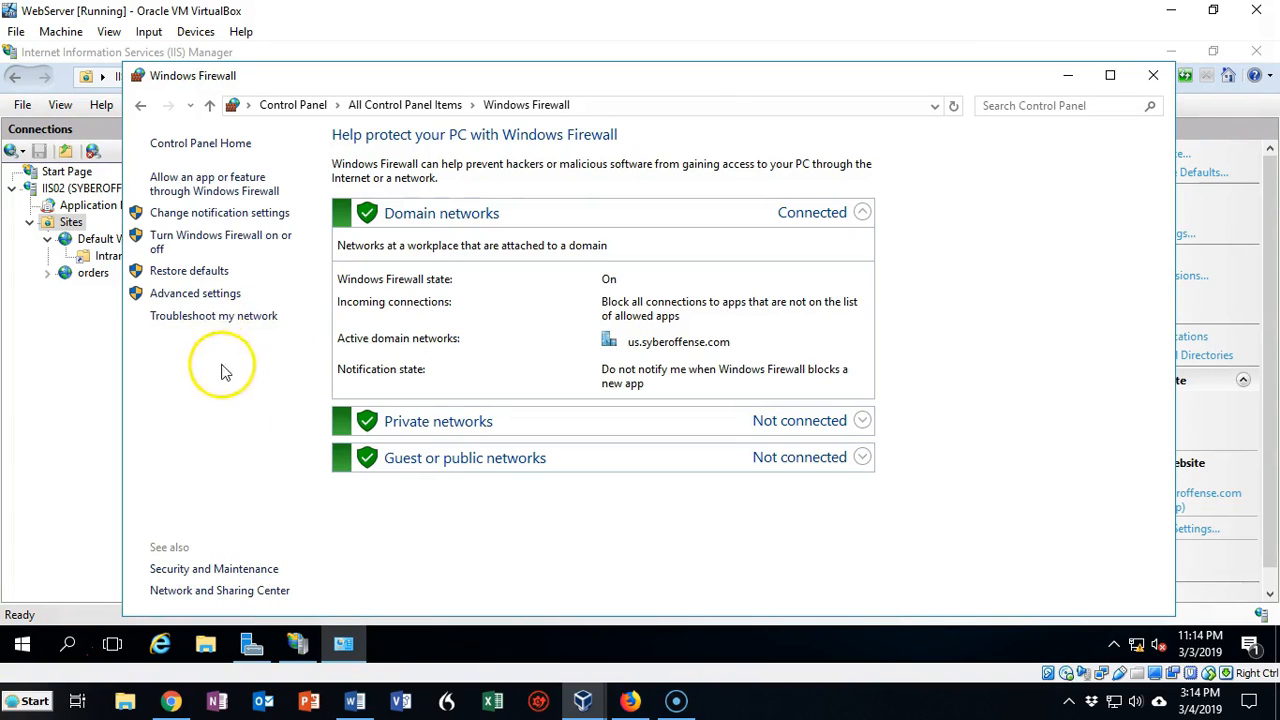
click(1109, 76)
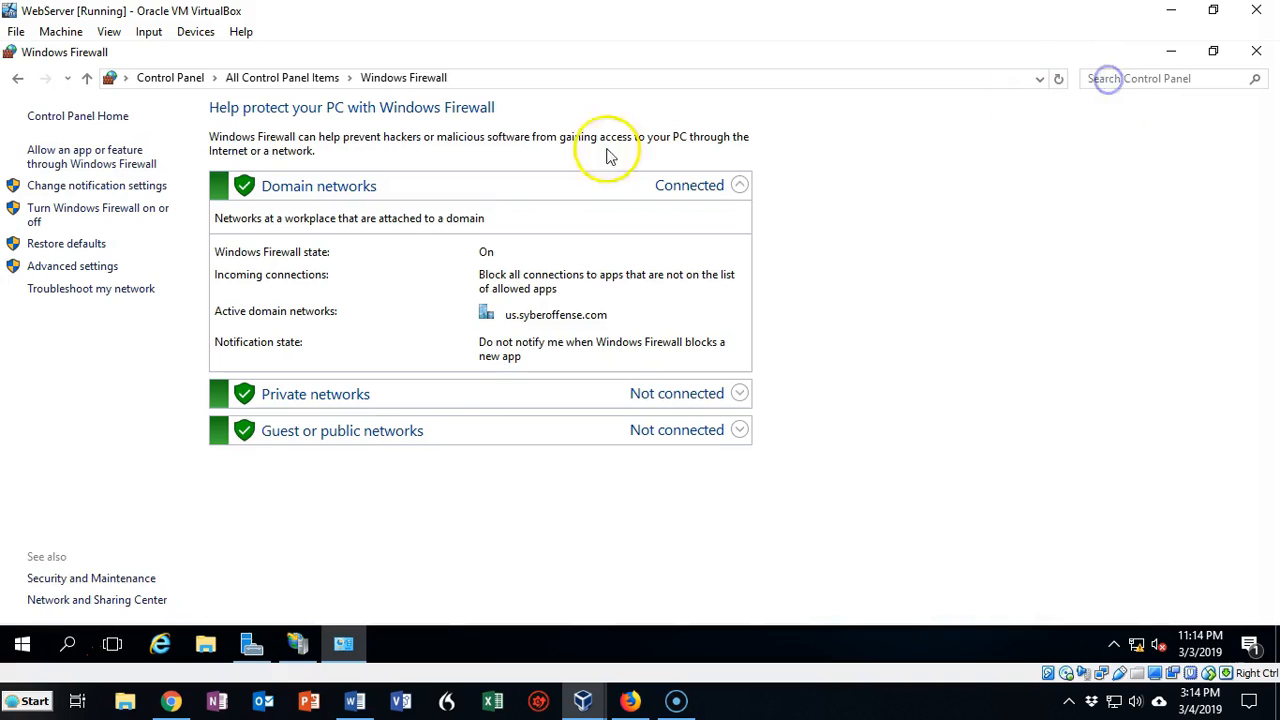
click(72, 267)
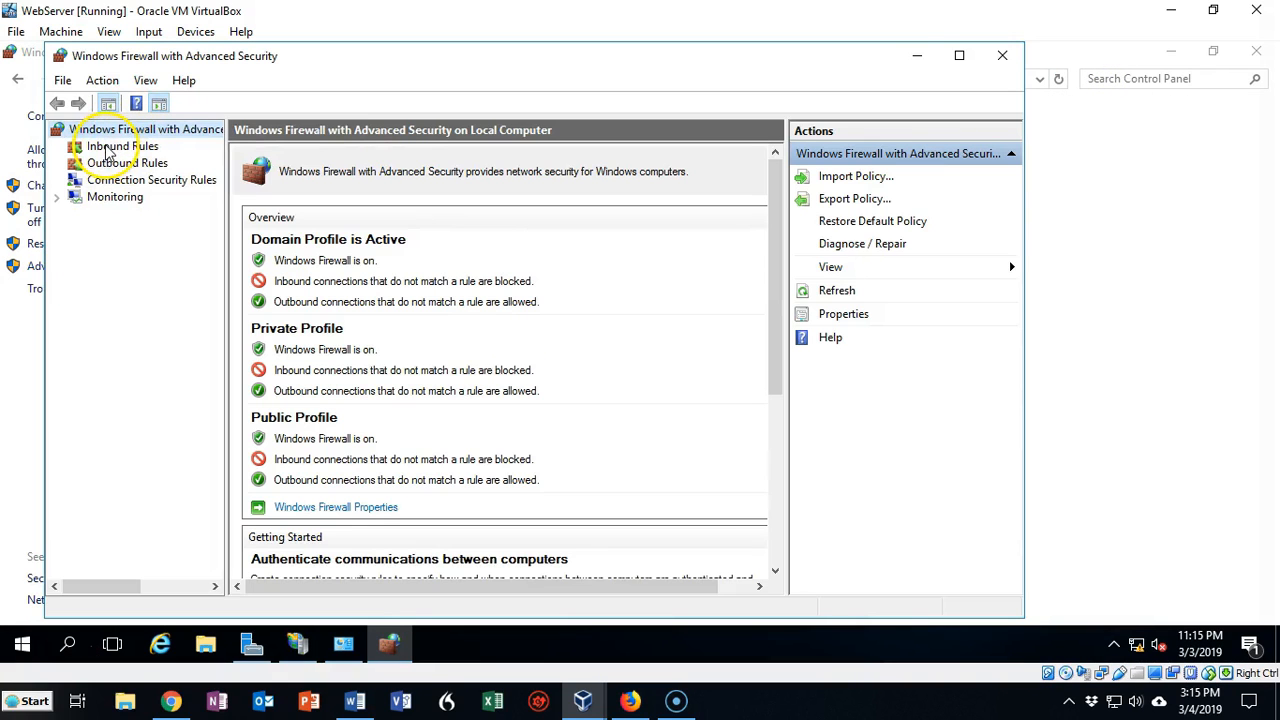
click(107, 147)
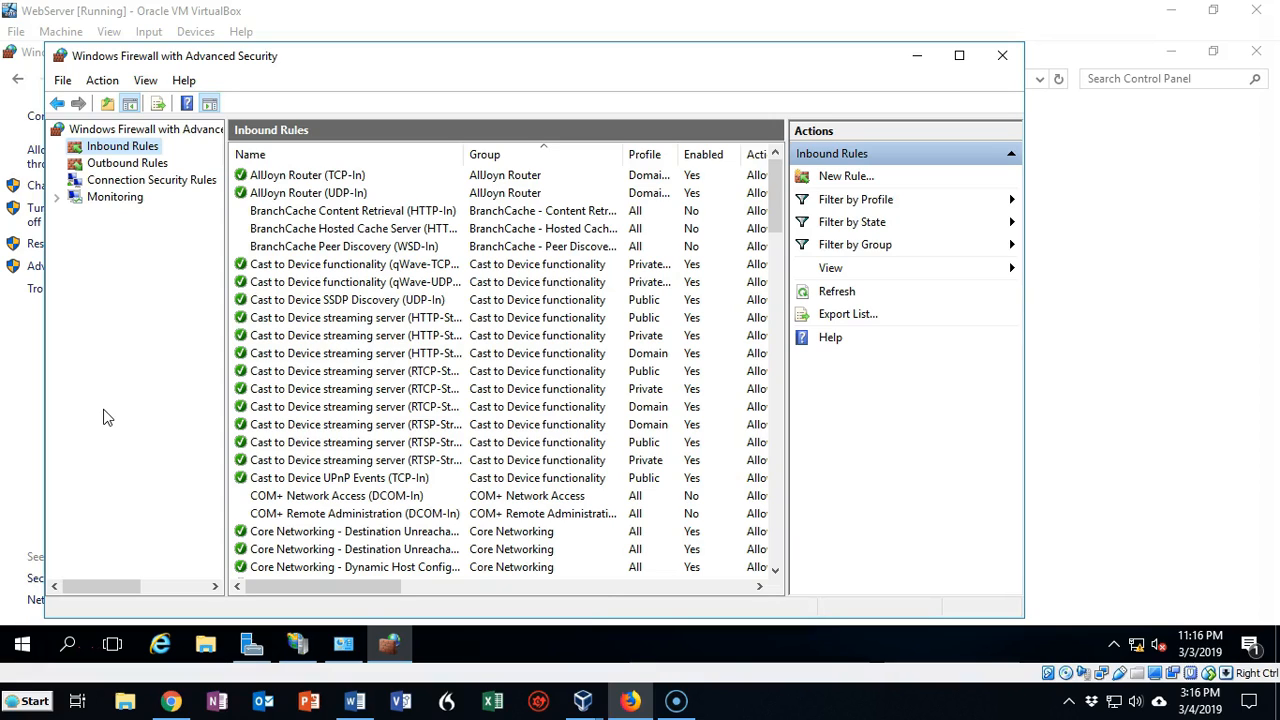
- Start a new inbound firewall rule of type Port that applies to TCP on specific local port 81
right_click(119, 149)
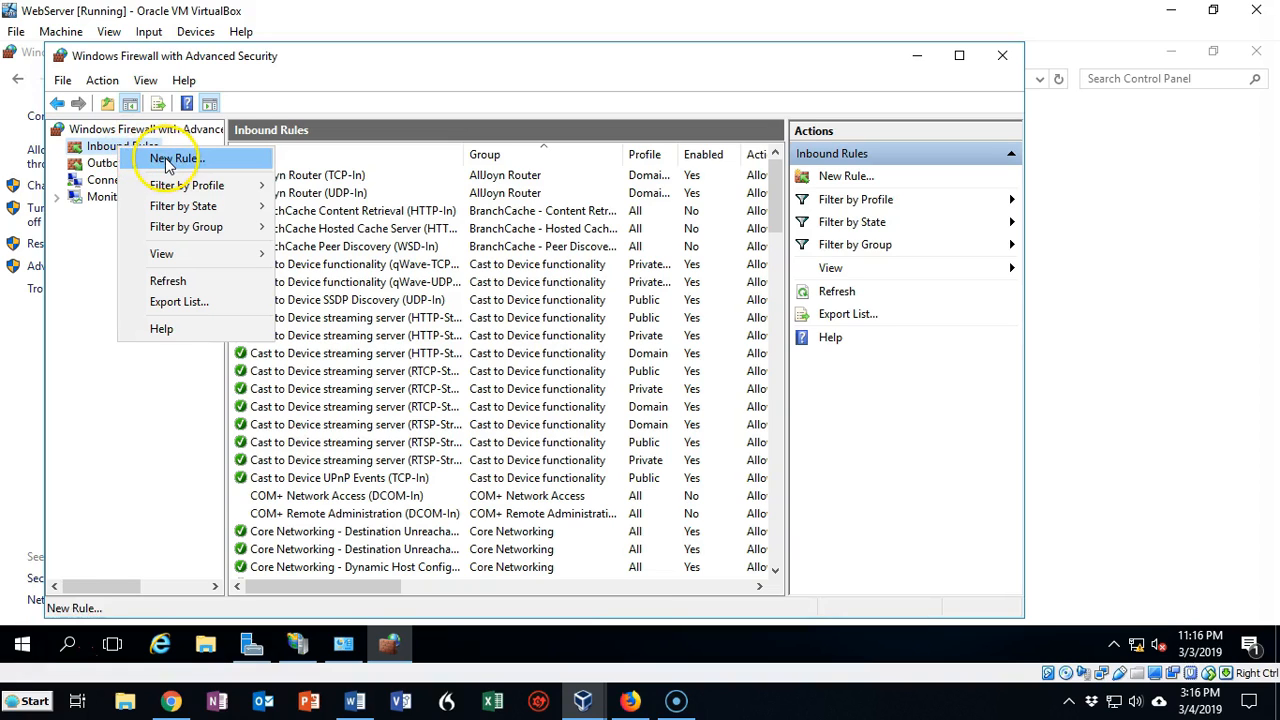
click(172, 159)
click(323, 326)
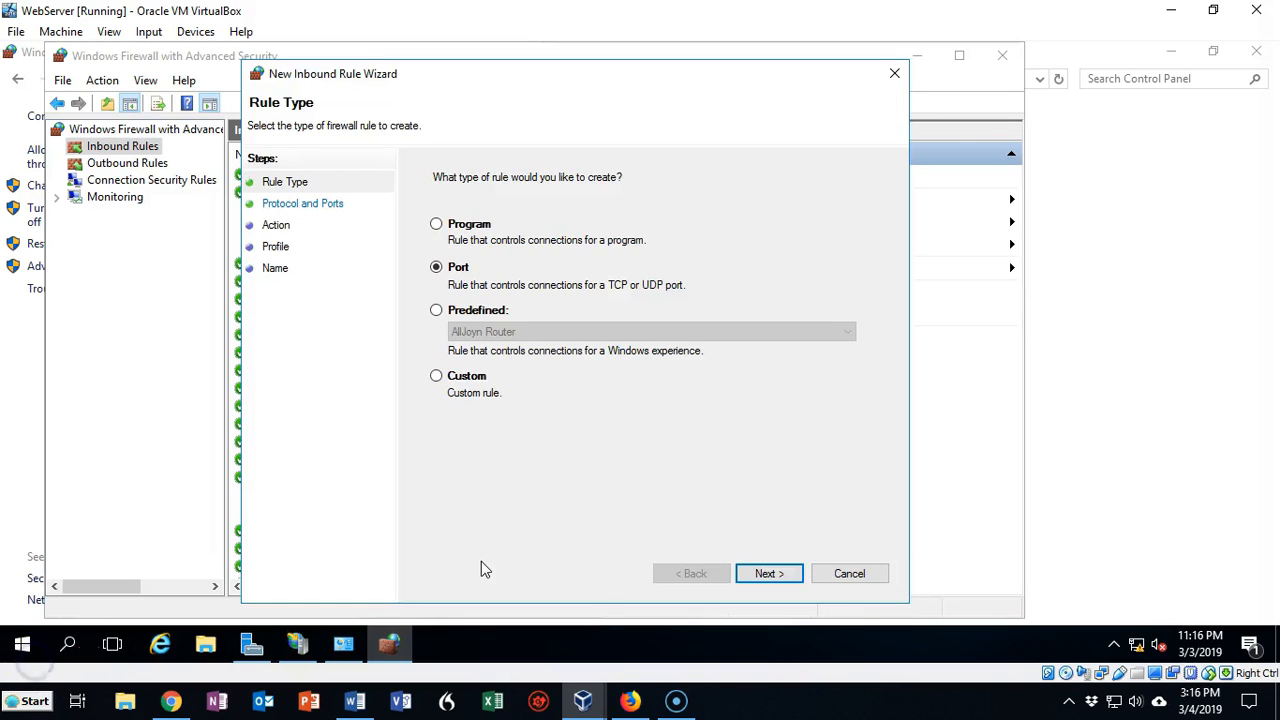
click(769, 576)
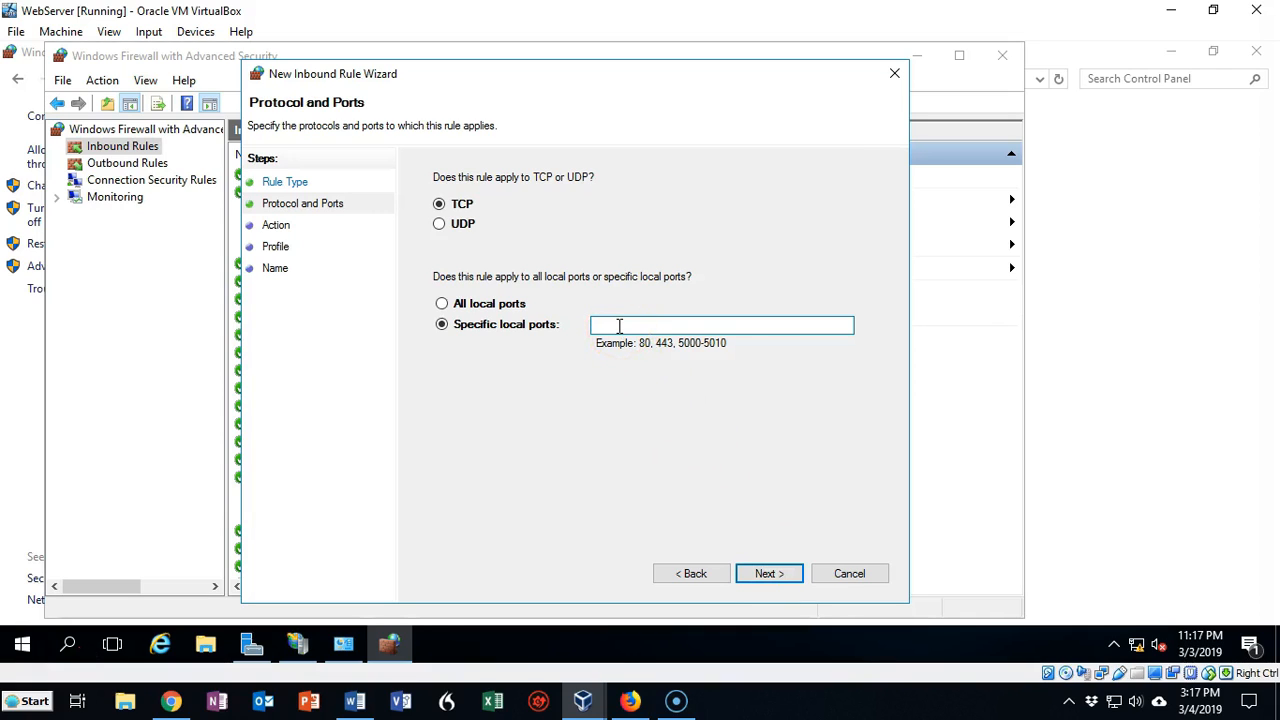
text(81)
click(767, 570)
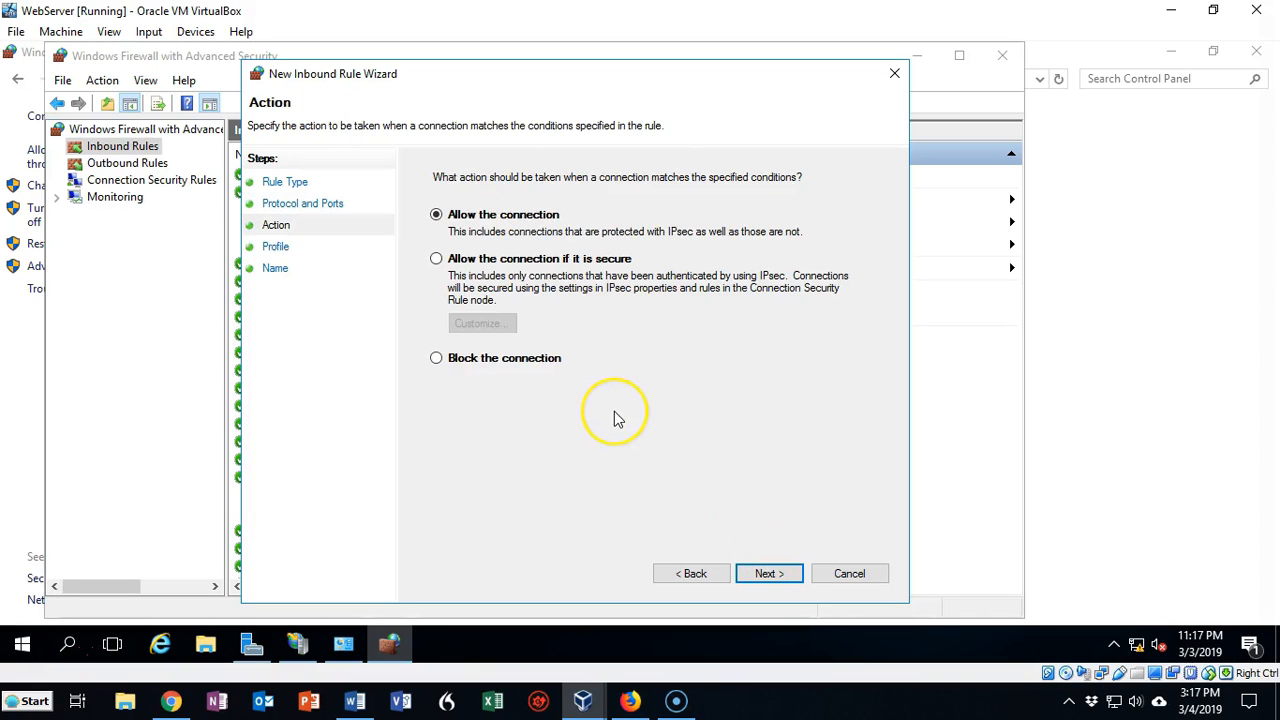
- Allow the connection for the domain, private and public profiles, and name the inbound rule "external access"
click(764, 578)
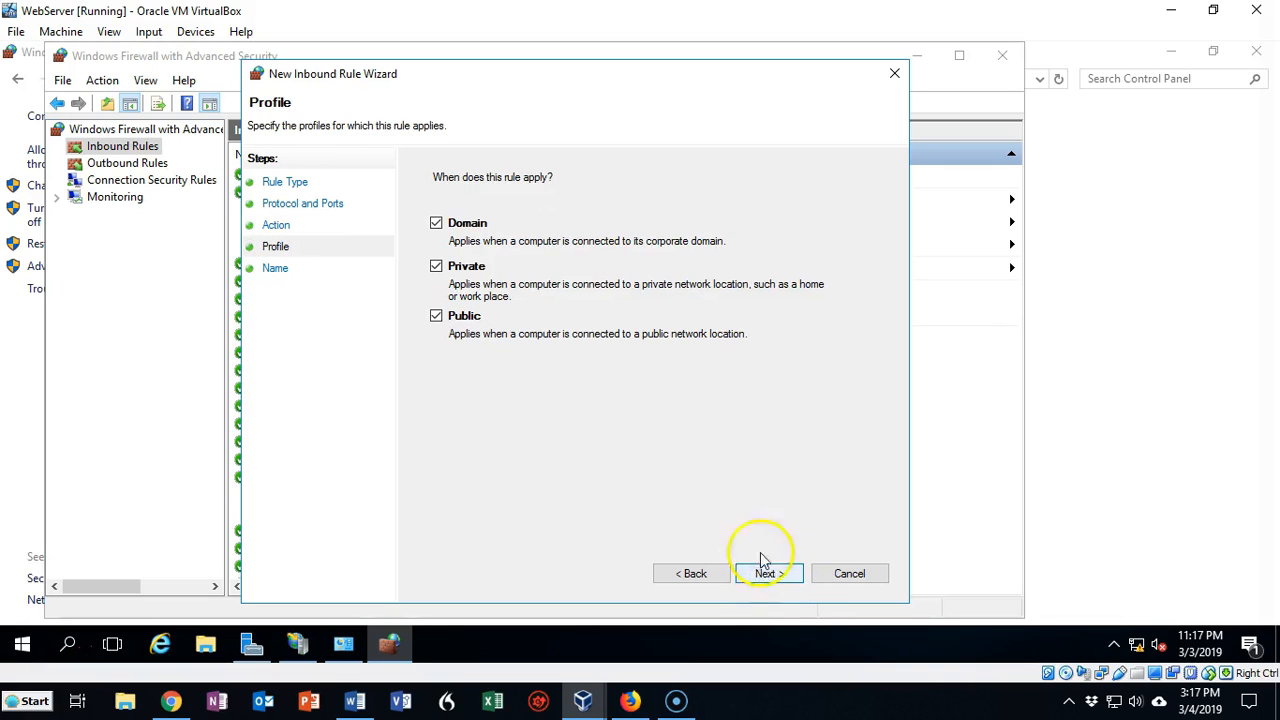
click(672, 473)
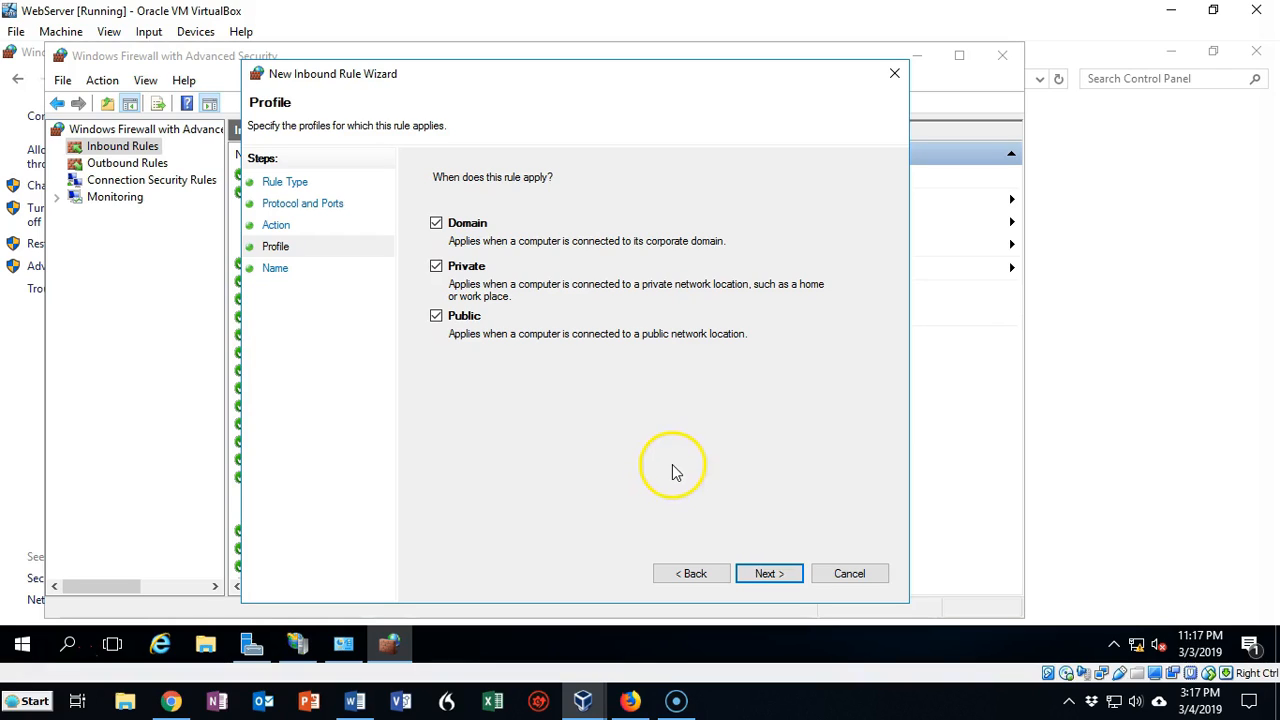
click(762, 575)
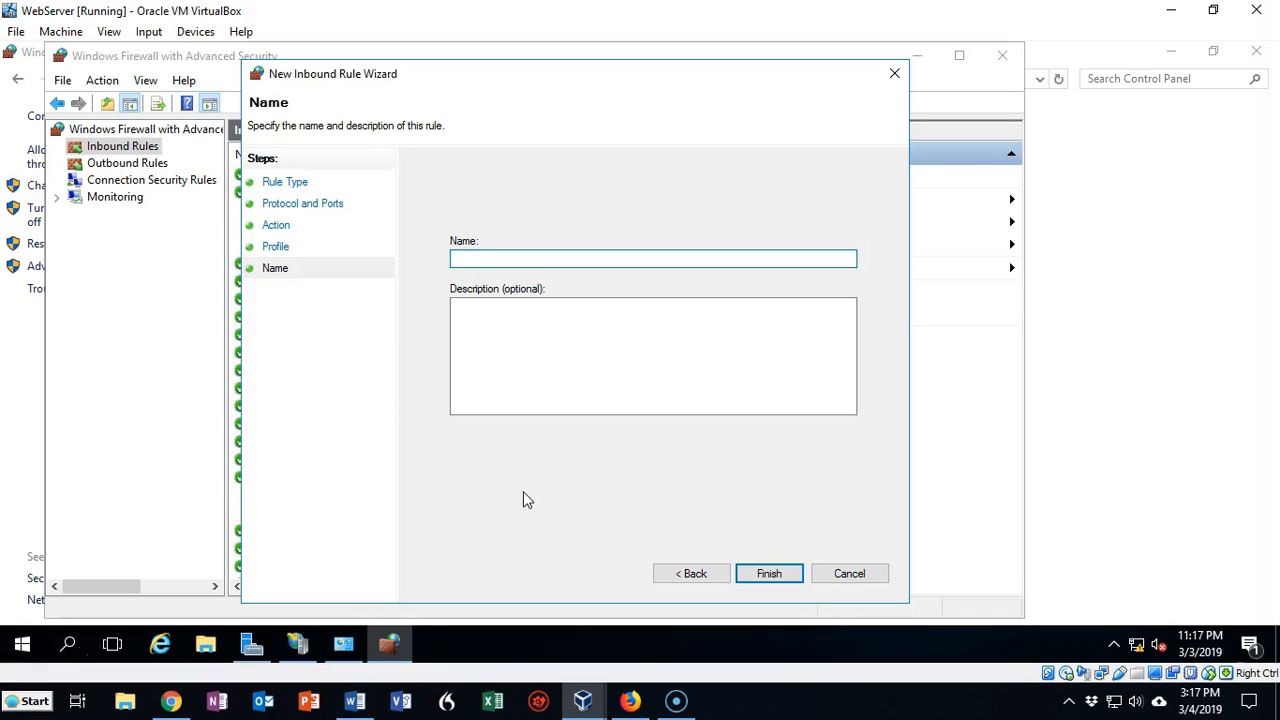
text(external access)
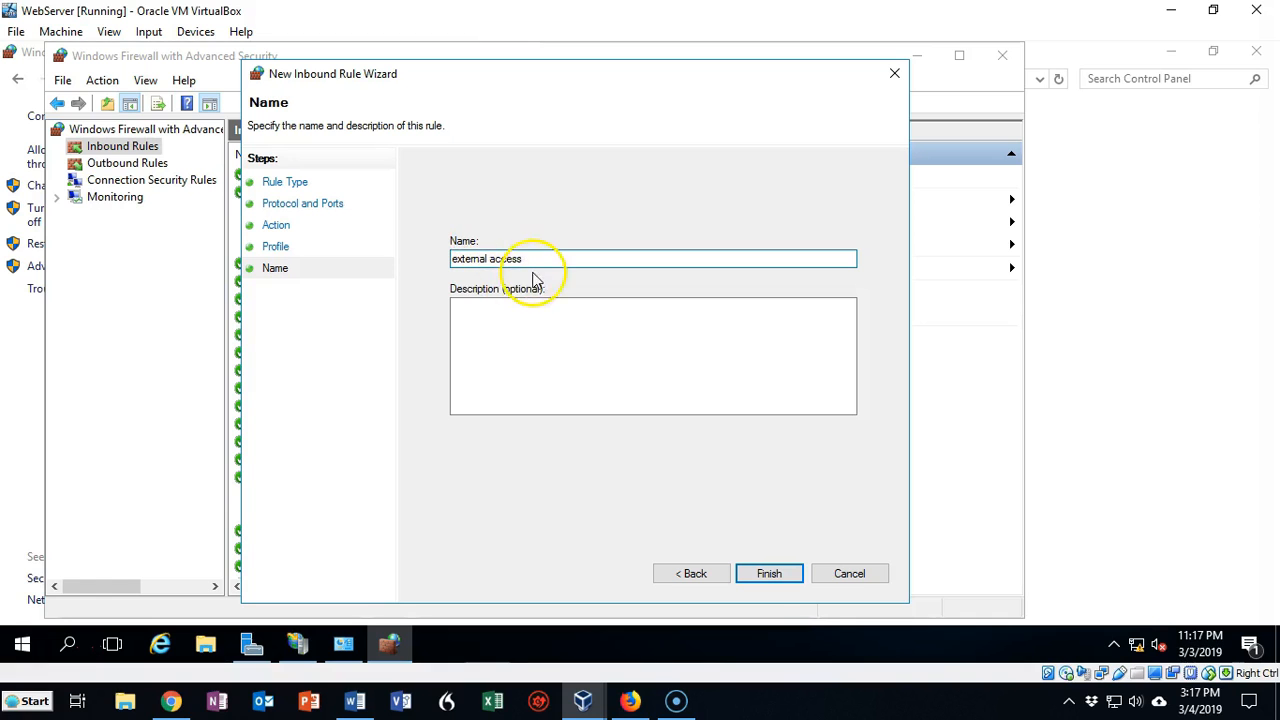
click(530, 310)
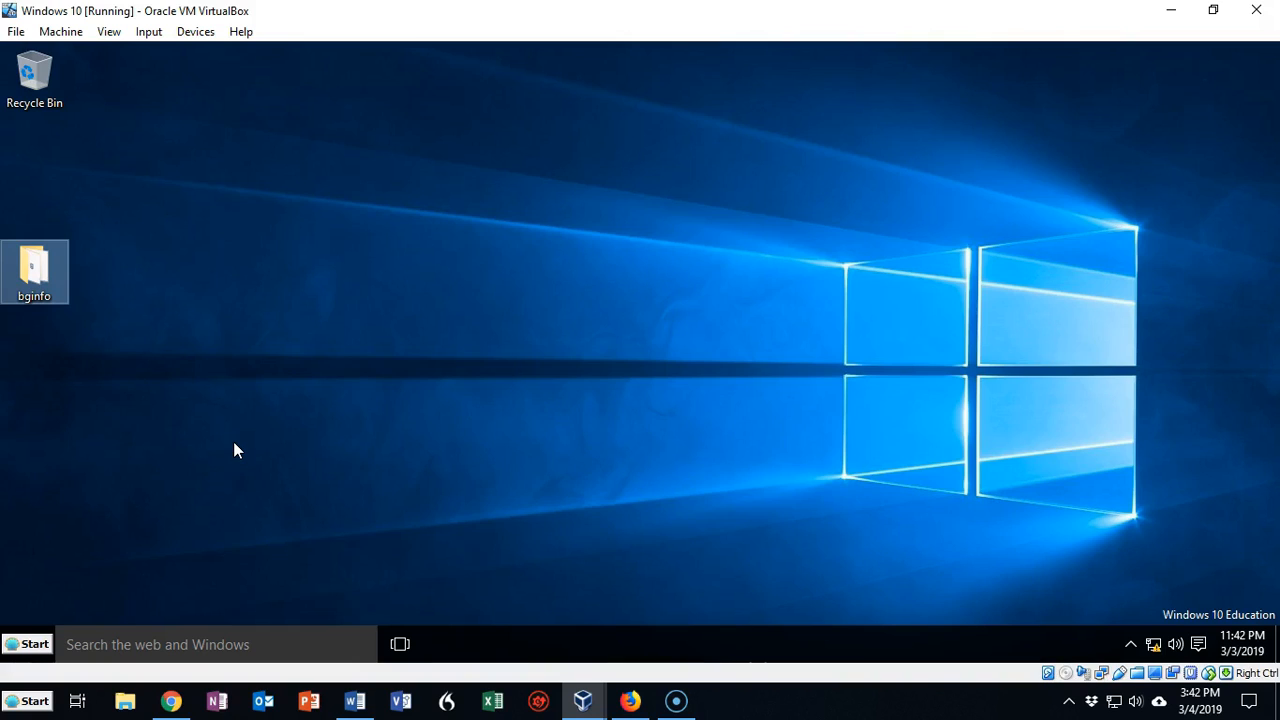
click(22, 646)
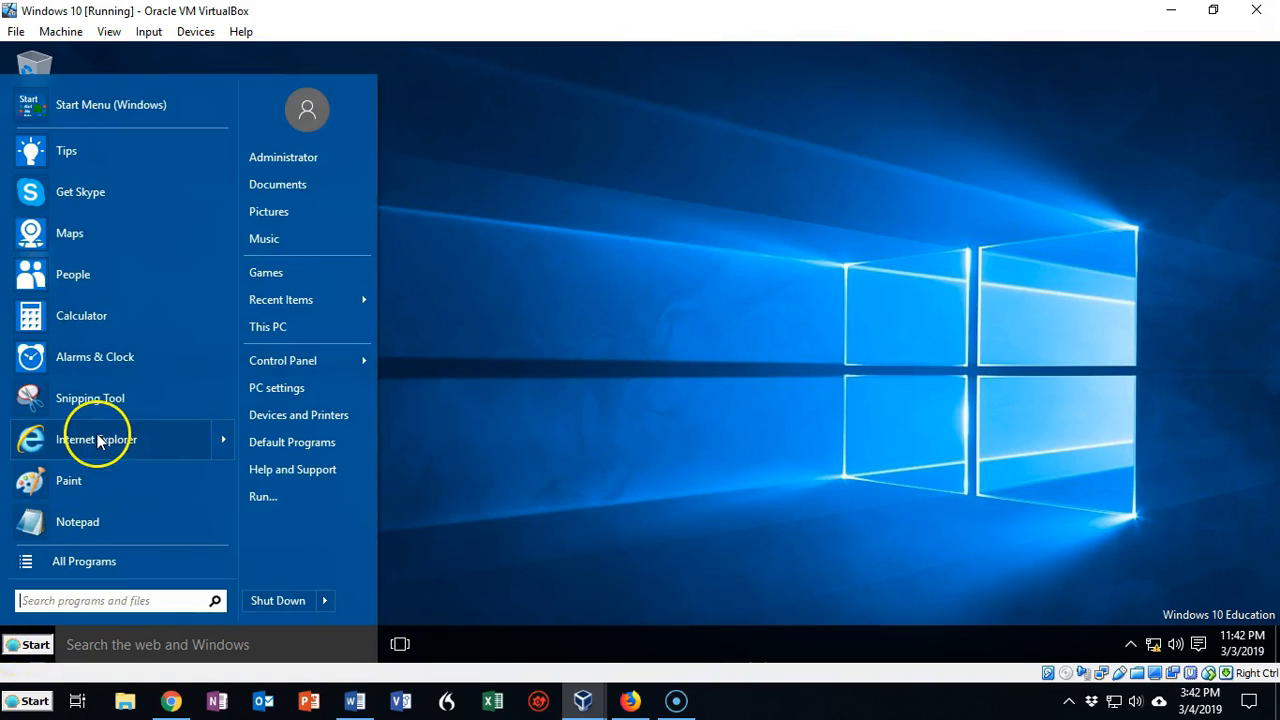
click(98, 442)
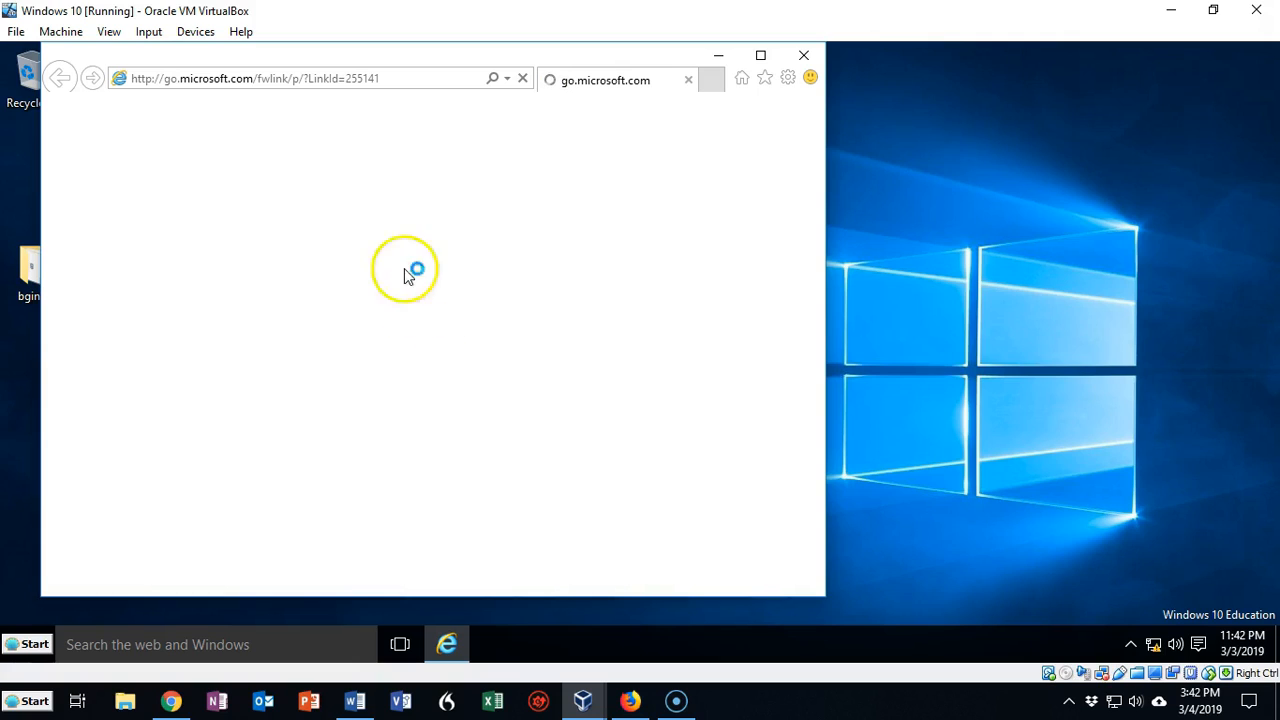
click(453, 80)
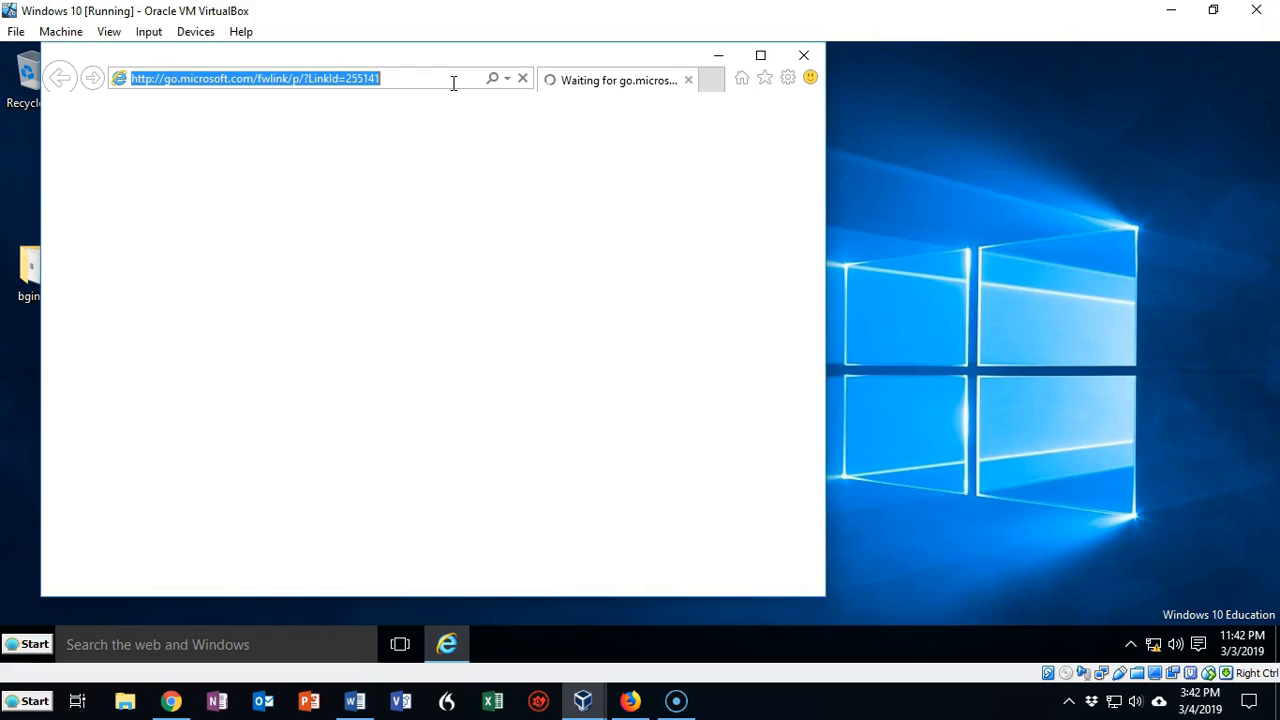
text(orders.syberoffense.com:81/)
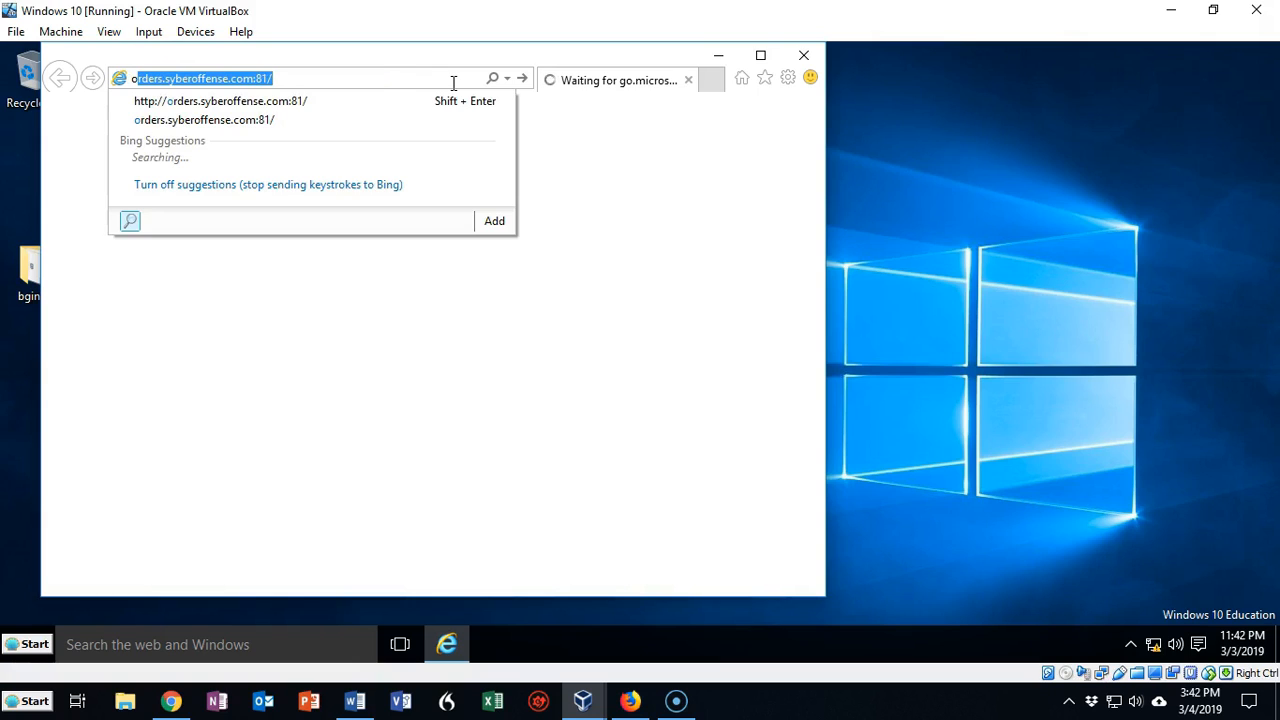
click(276, 105)
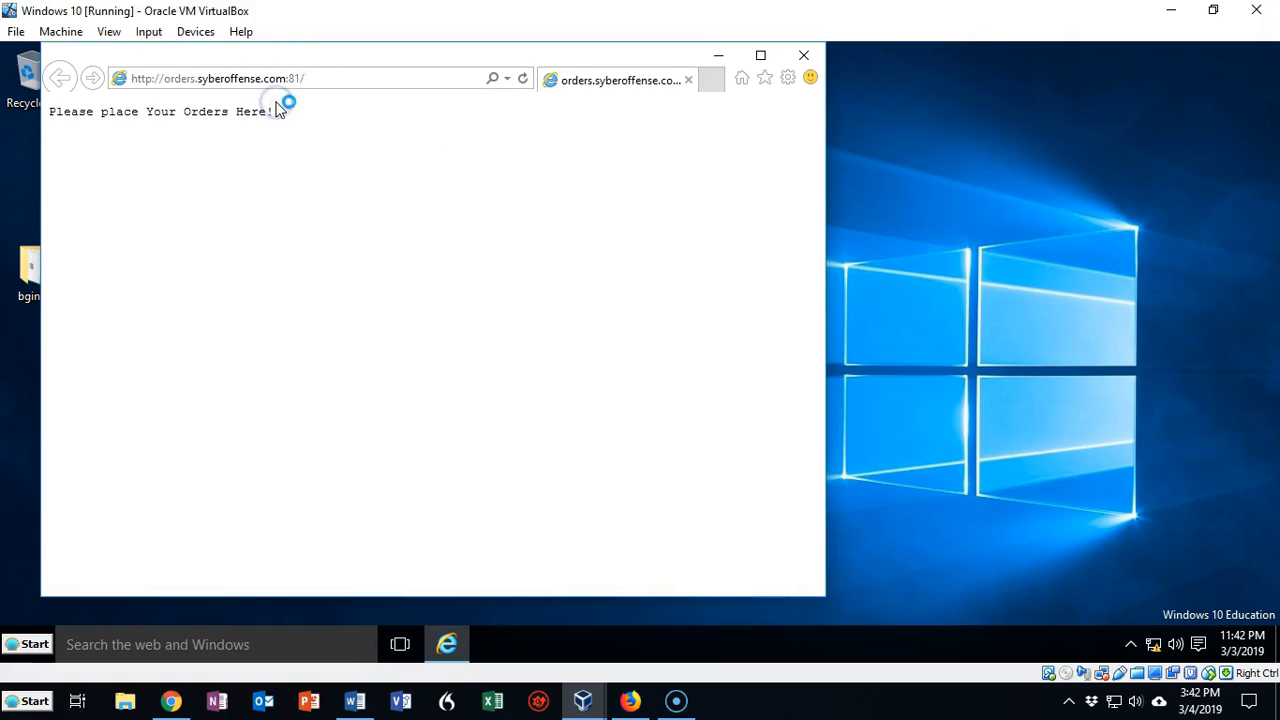
click(321, 72)
click(320, 78)
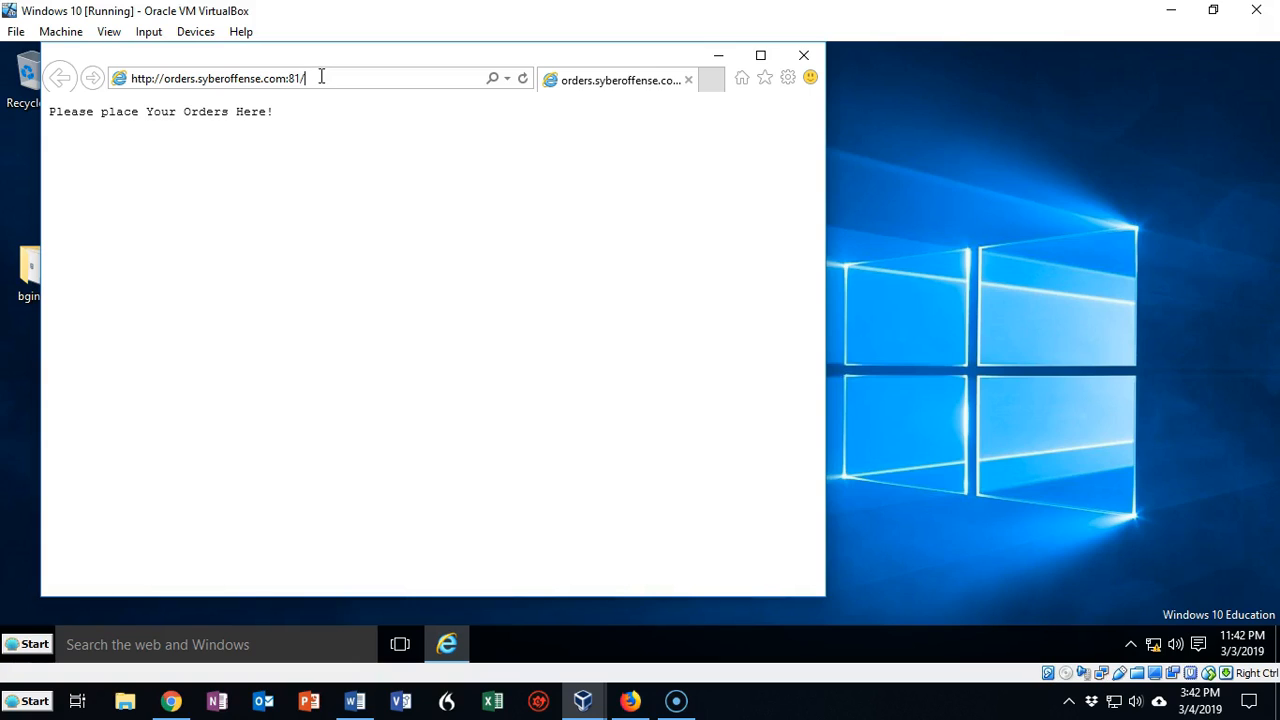
click(331, 80)
click(47, 656)
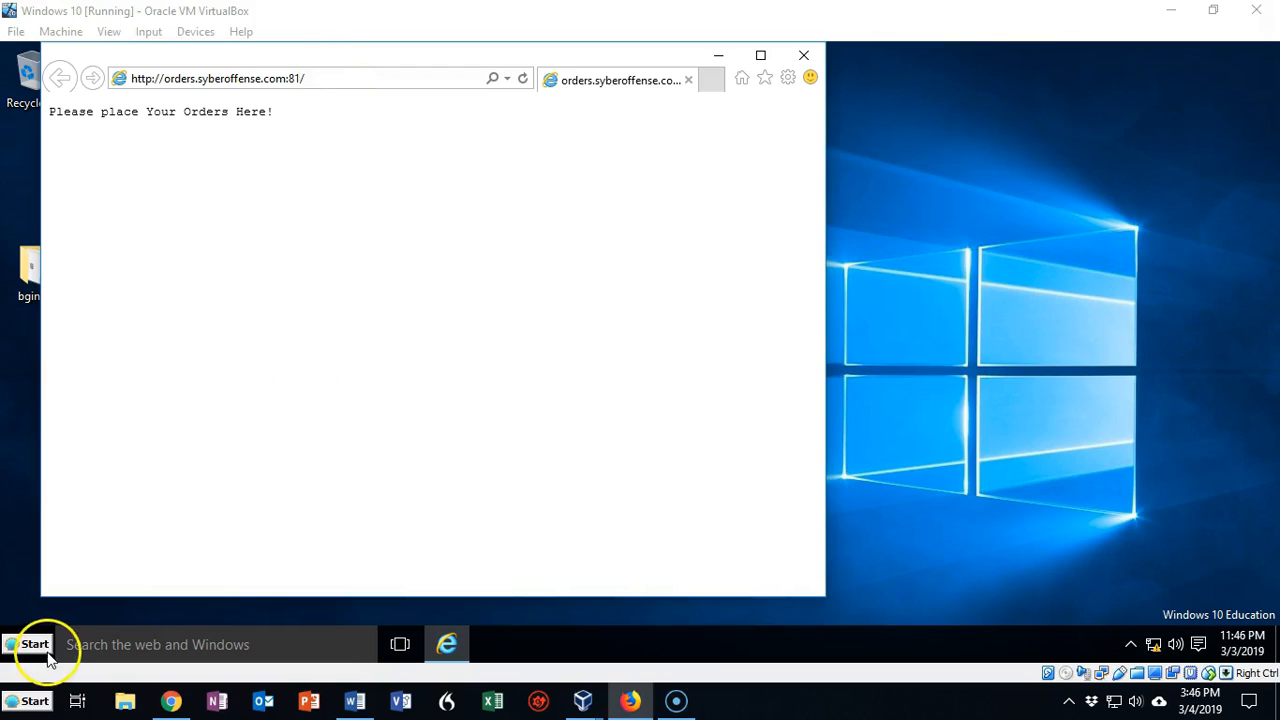